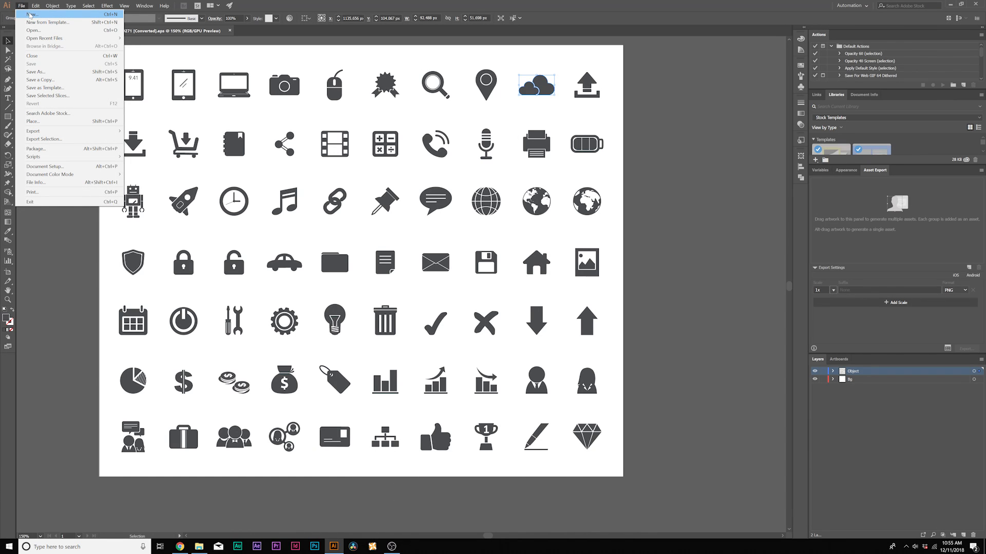
Step: Choose File > New… from the icon sheet document in Illustrator
left_click(28, 14)
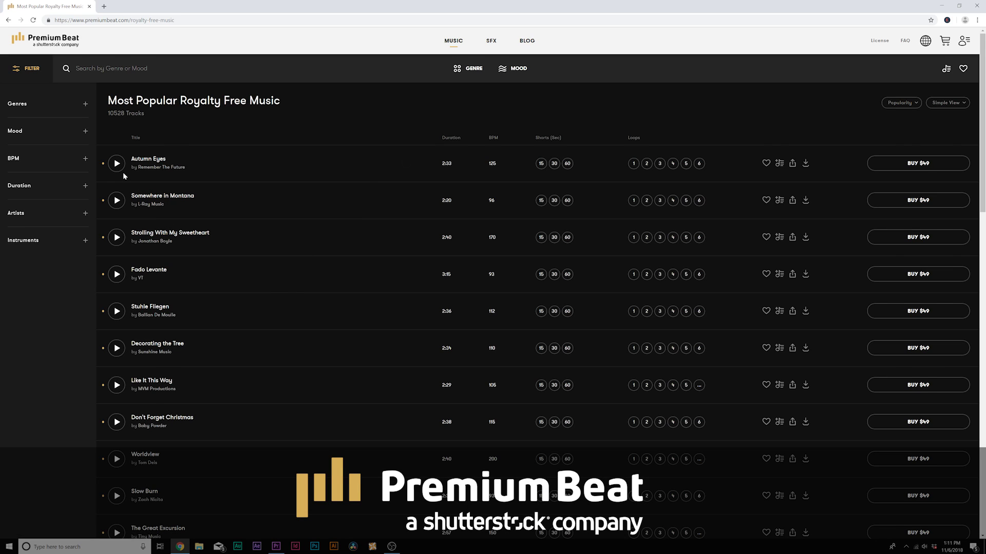
Step: Play the Autumn Eyes track and skip ahead through later tracks
left_click(120, 170)
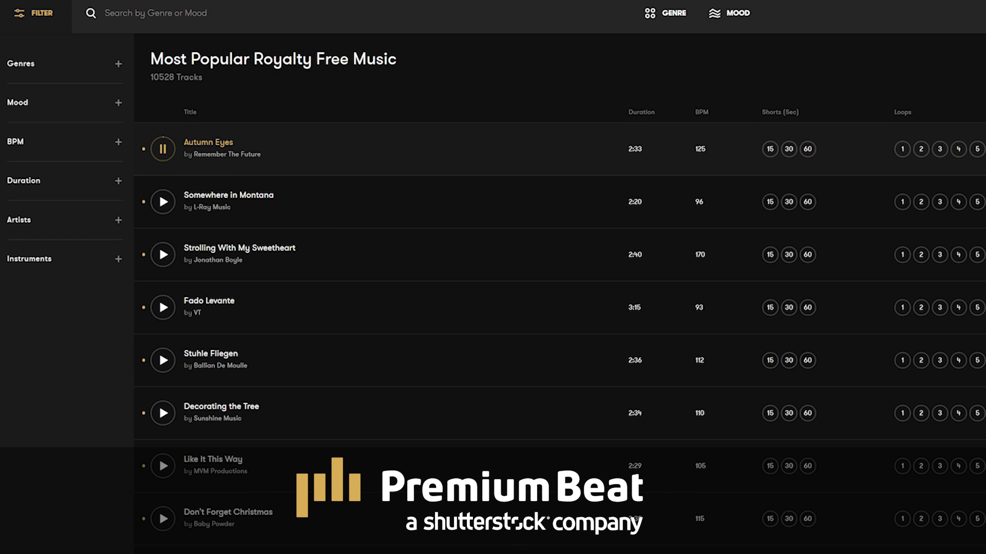
key("Down")
key("Down")
key("Down")
key("Down")
key("Down")
key("Down")
key("Down")
key("Down")
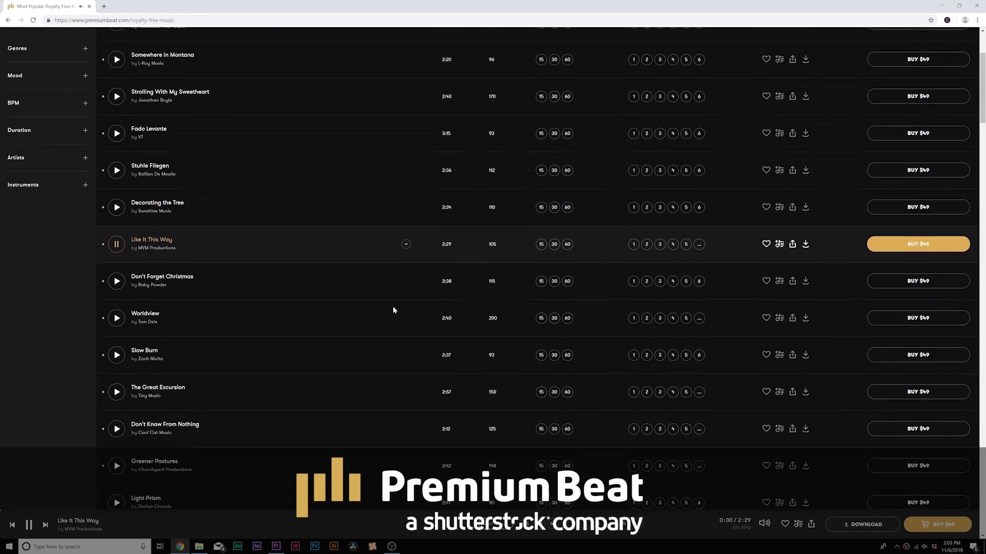
key("Down")
key("Down")
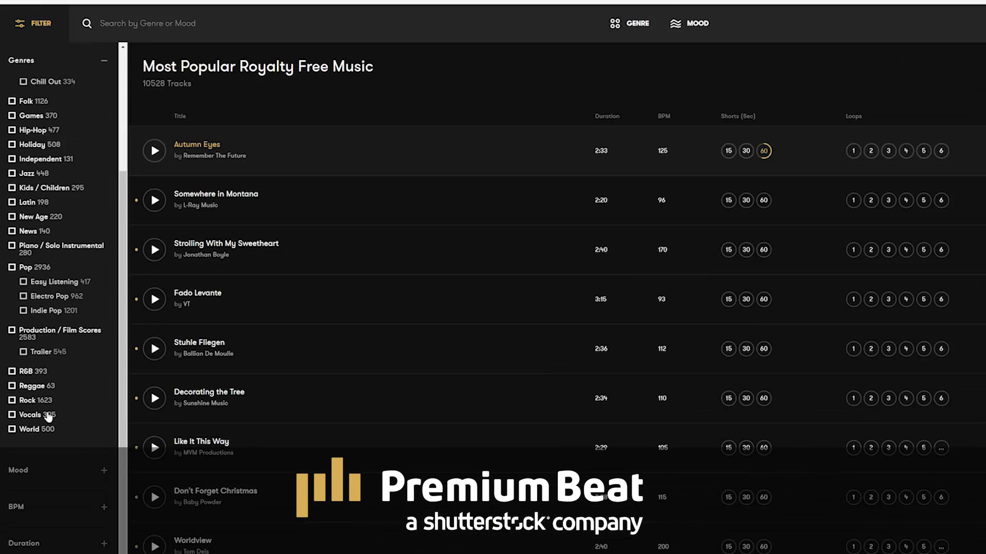
Step: Collapse the Genres filter, expand Mood, and download the Loops Set as WAV
scroll(49, 360, "up", 5)
left_click(105, 75)
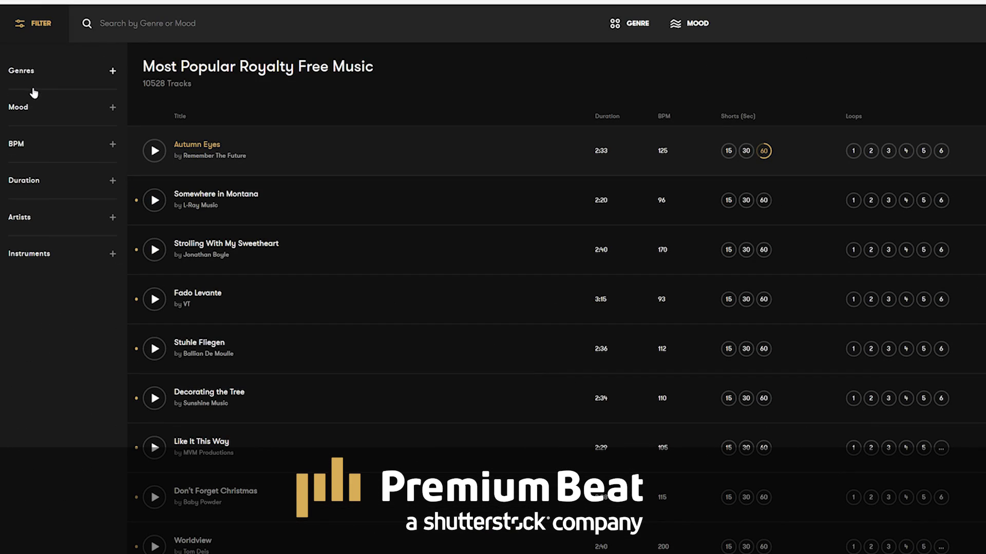
left_click(42, 109)
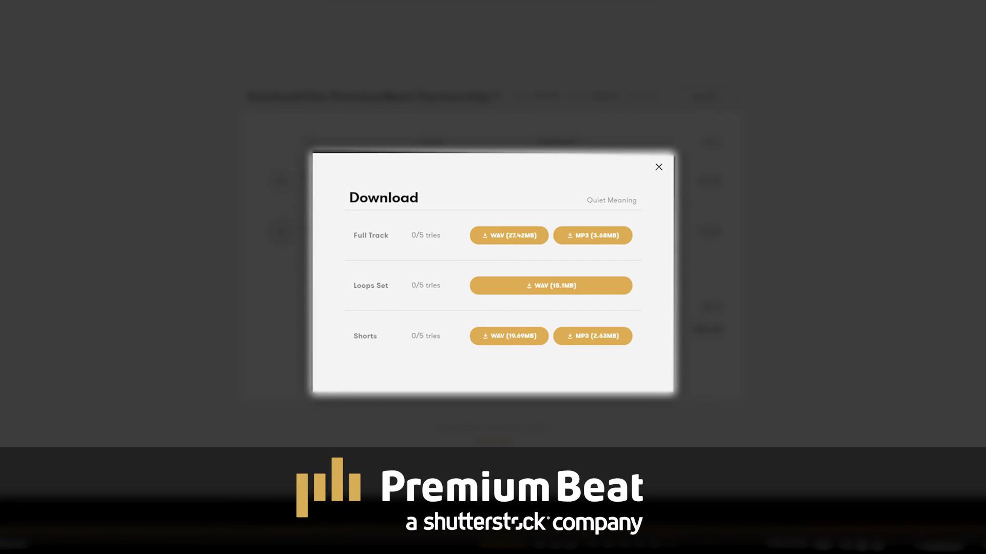
left_click(565, 288)
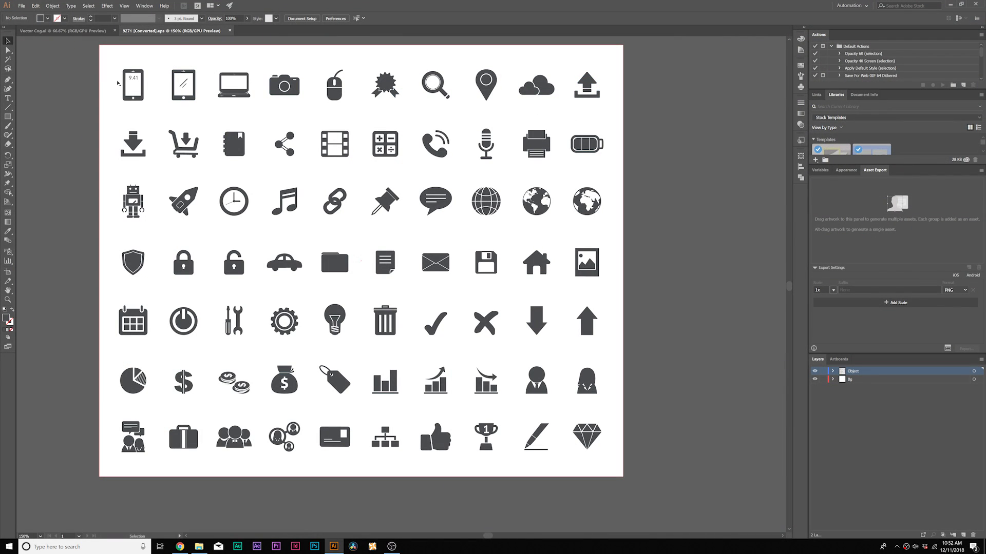
key("ctrl+a")
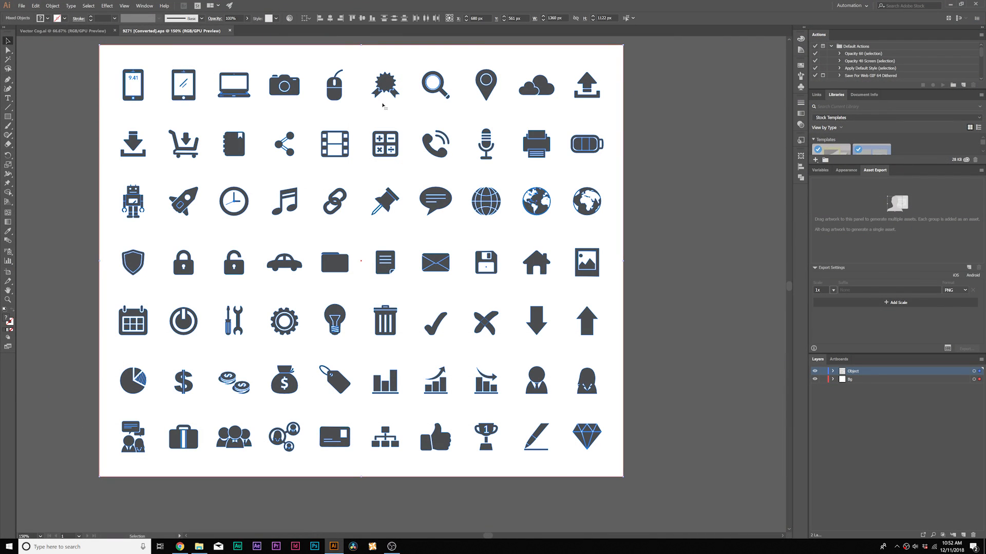
left_click(688, 177)
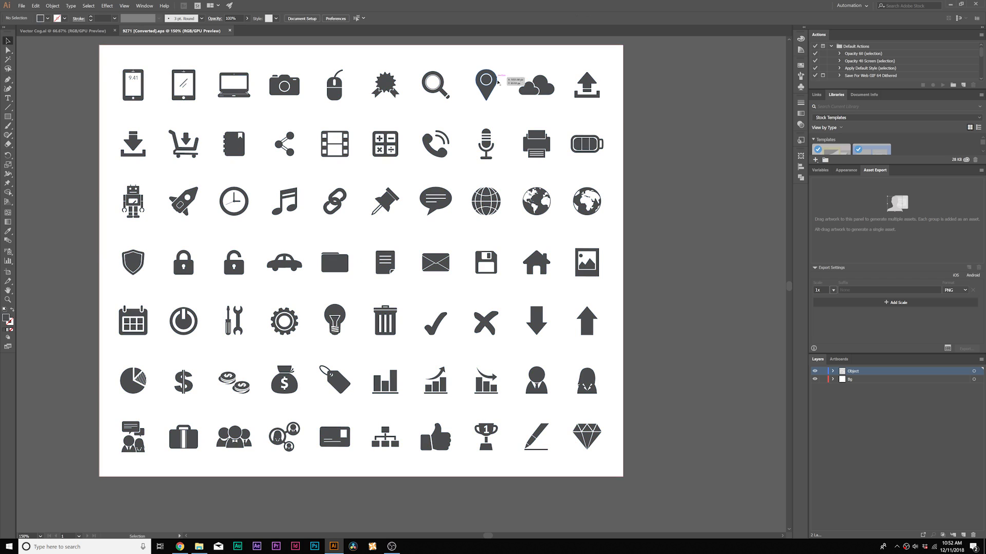
Step: Search Freepik for 'vector icon', scroll the results, then return to the business concept page
left_click(179, 547)
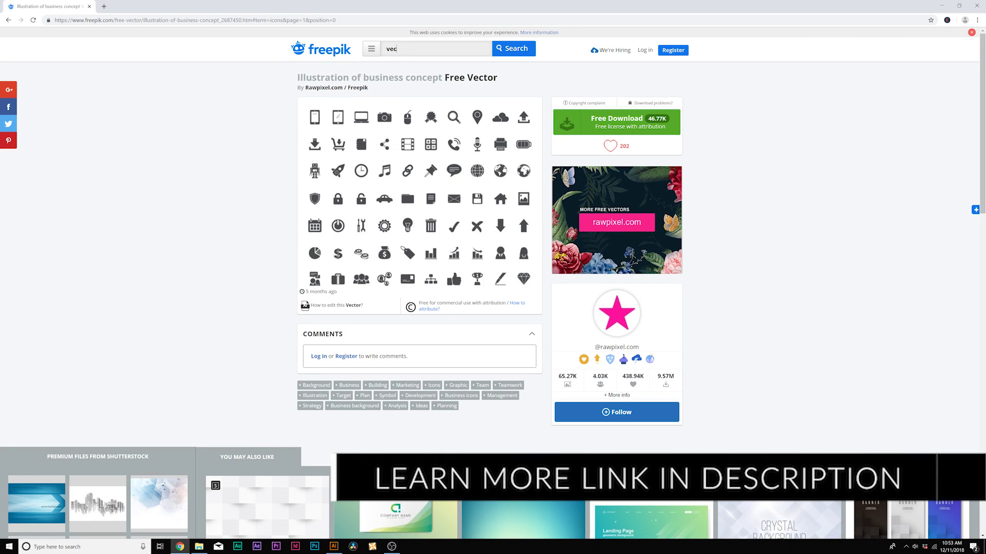
type("vector icon")
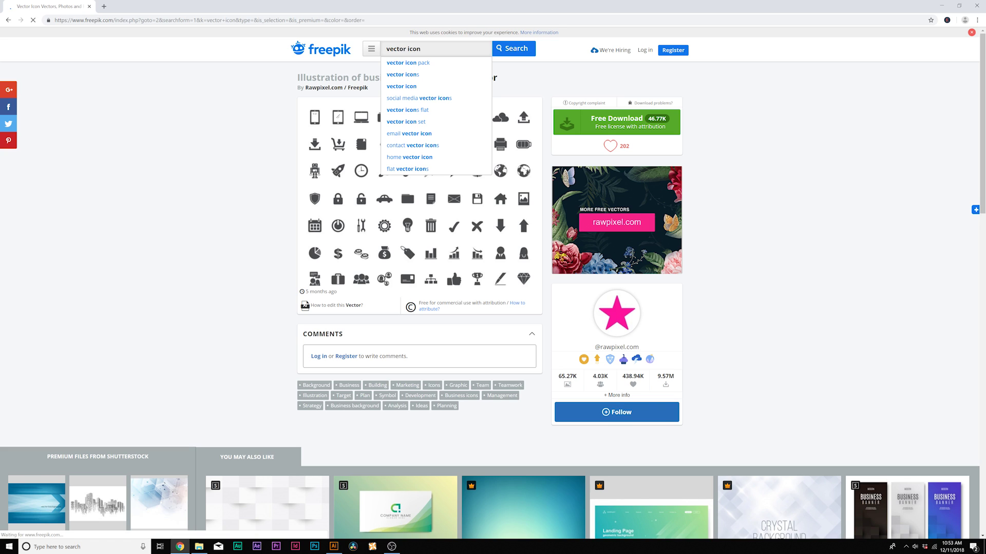
scroll(610, 263, "down", 5)
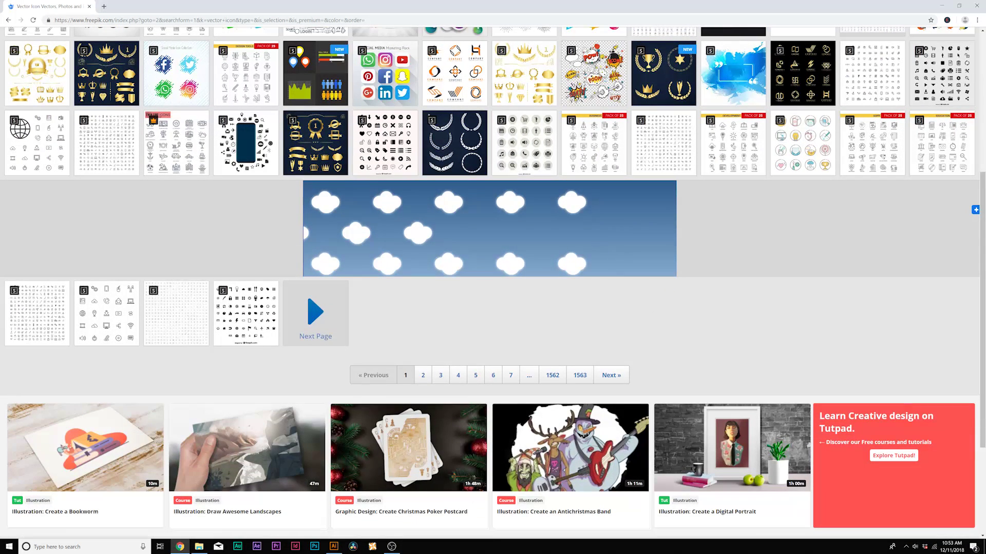
key("alt+Left")
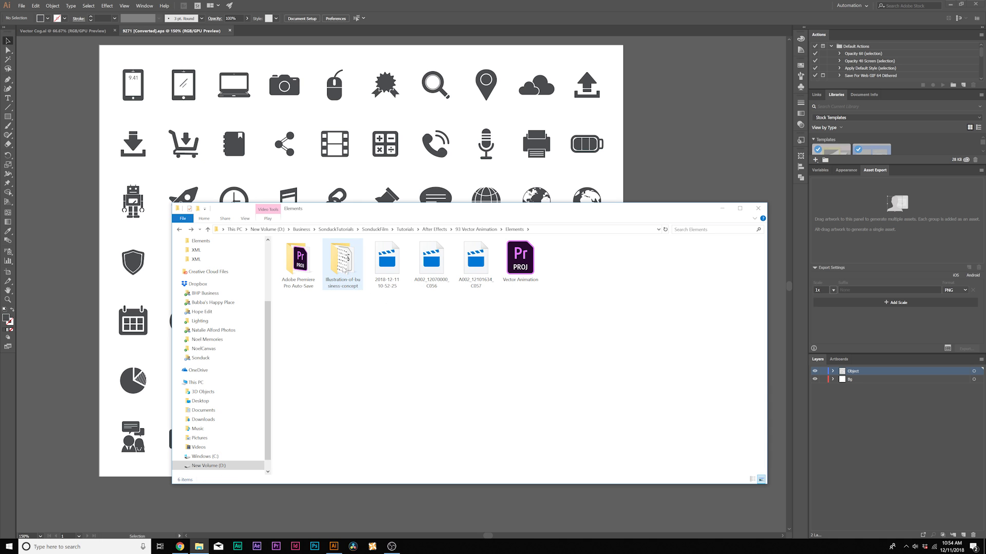
Step: Open 9271.eps from the business concept folder with Adobe Illustrator CC 2018
double_click(342, 262)
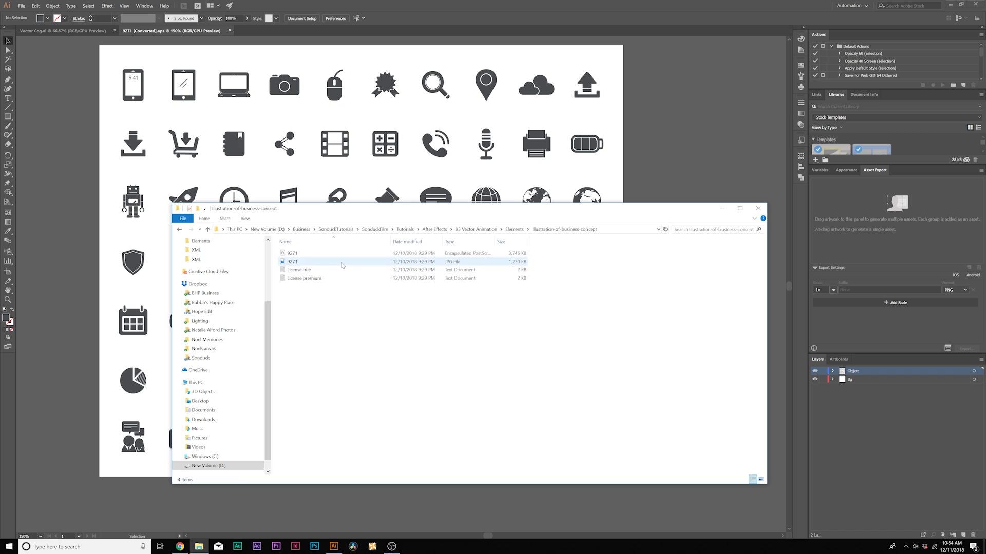
left_click(297, 253)
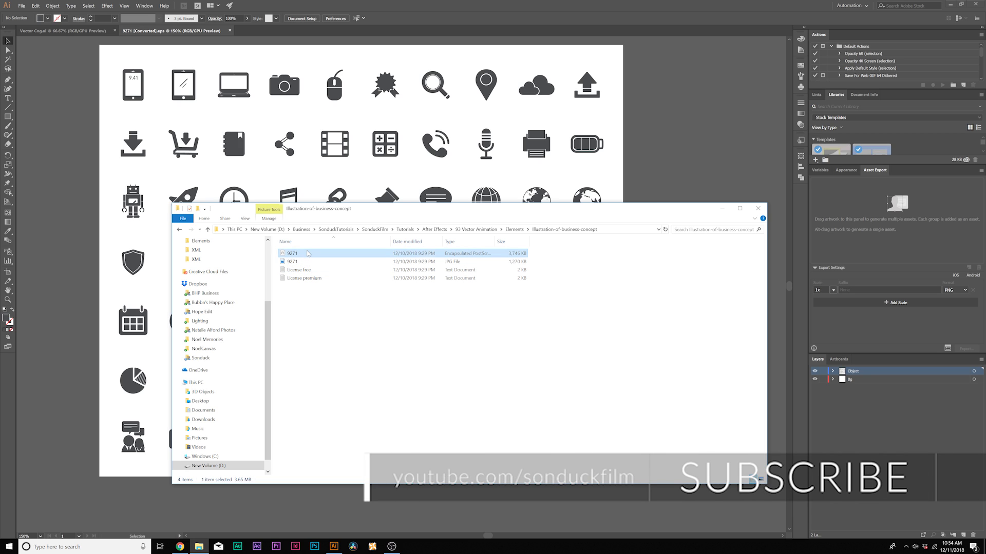
right_click(289, 256)
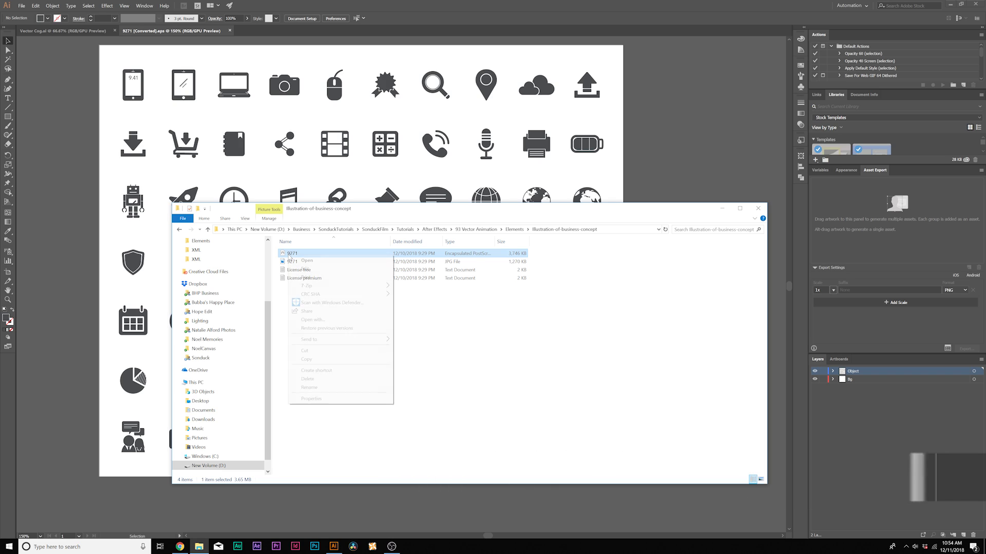
left_click(313, 319)
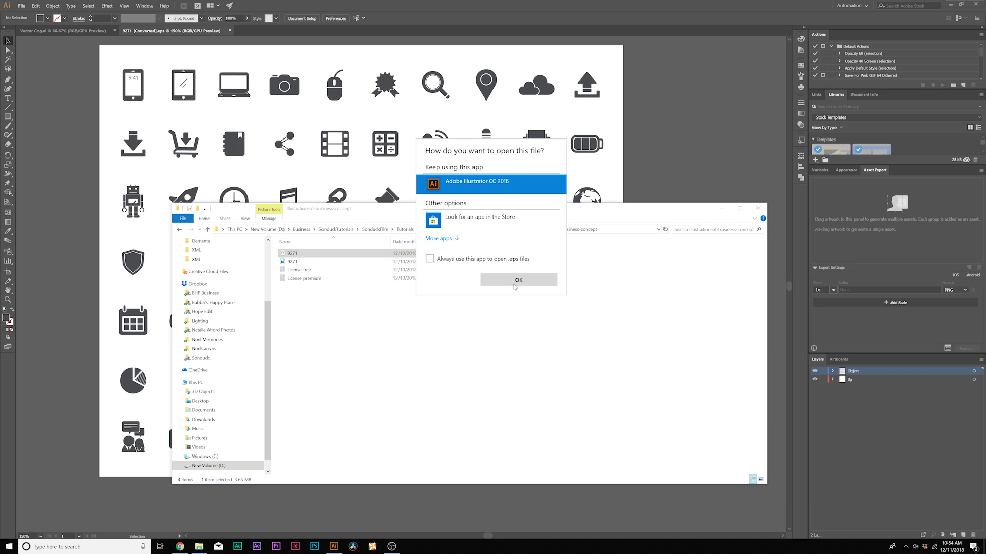
left_click(514, 280)
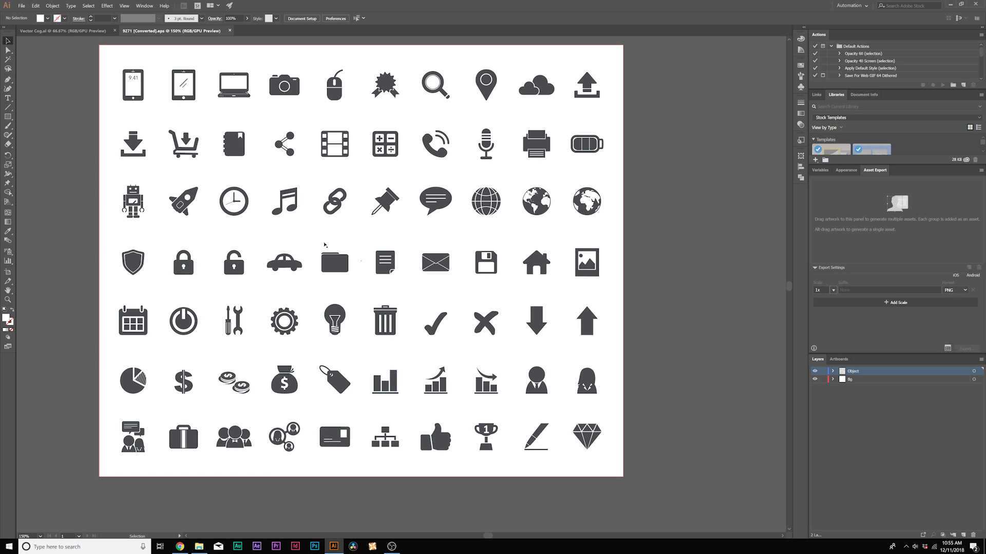
Step: Select the whole cloud icon group, copy it, and start a new 1920 × 1080 px document
left_click(535, 89)
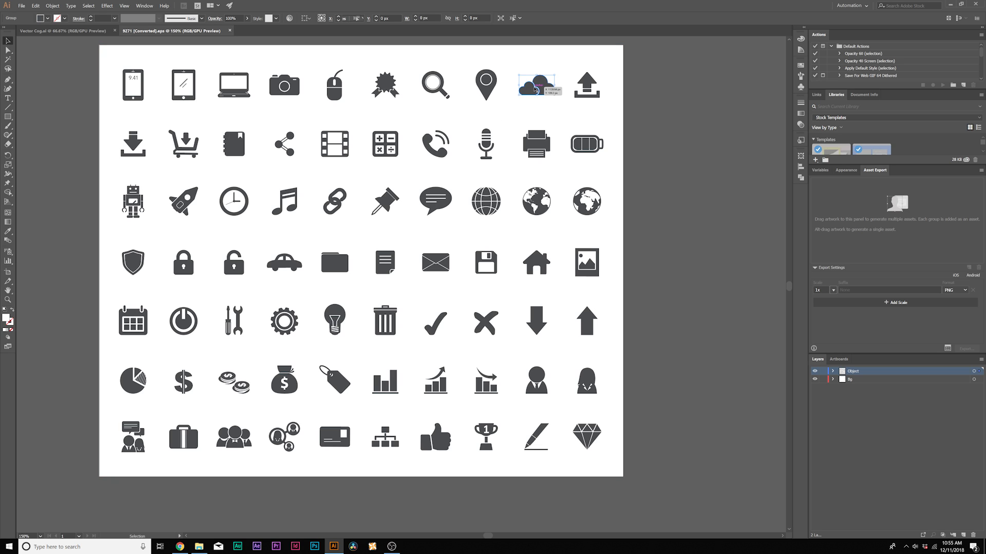
left_click(691, 107)
key("a")
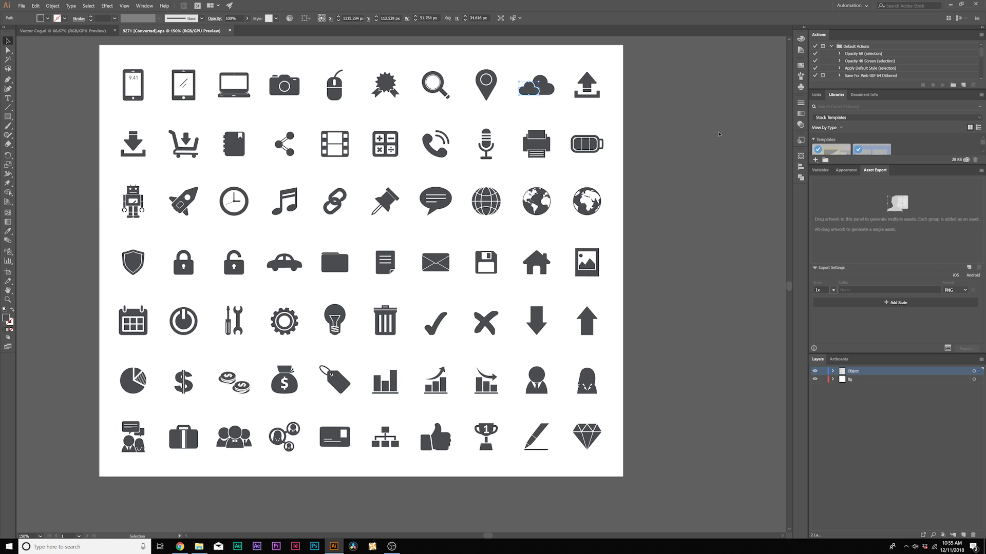
key("v")
left_click(539, 94)
left_click(36, 6)
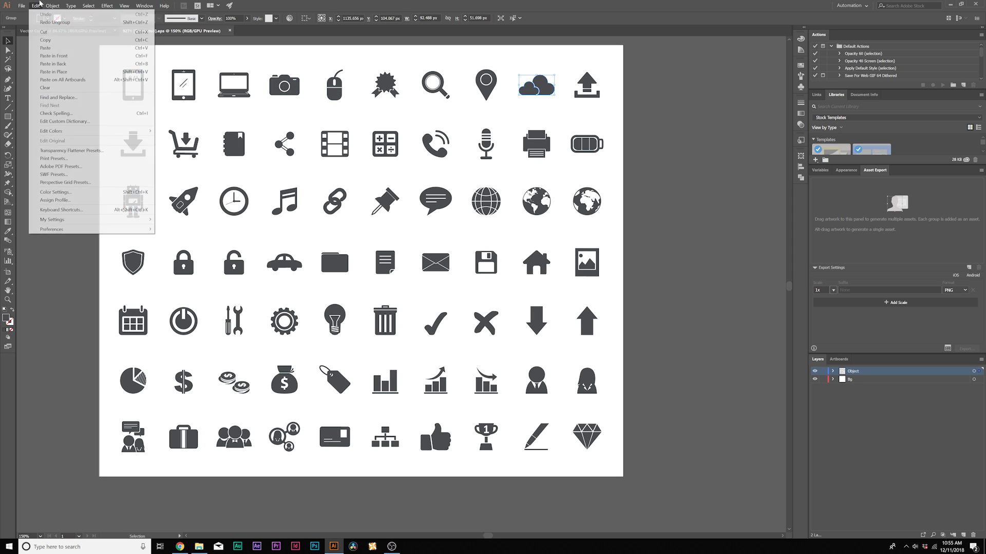
left_click(49, 46)
left_click(21, 6)
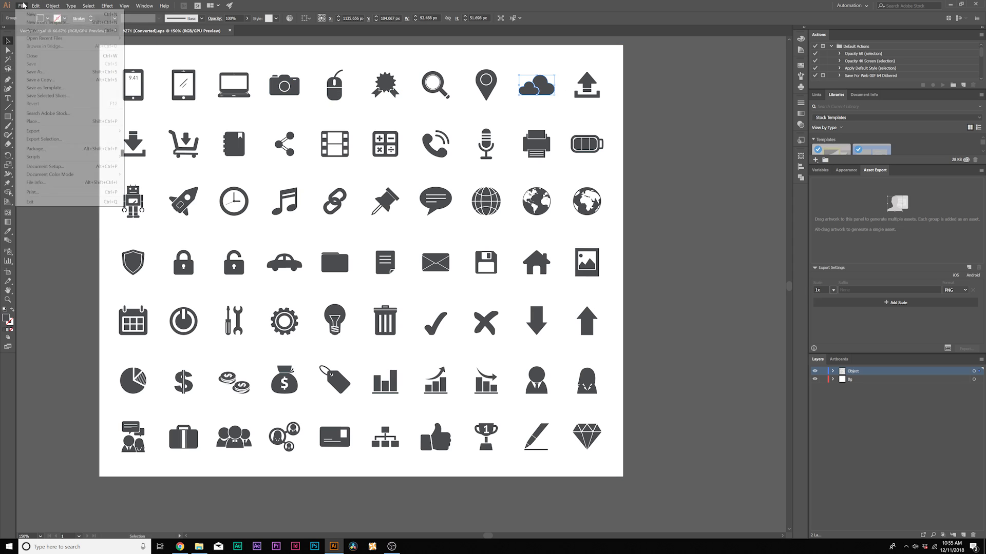
left_click(29, 15)
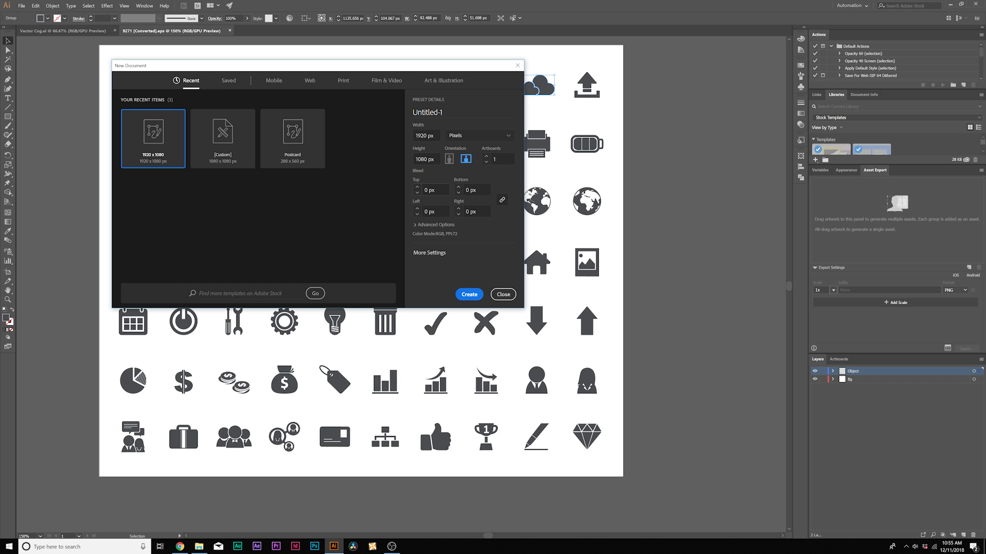
Step: Create the 1920 × 1080 px document, paste the cloud, and enlarge it proportionally
left_click(469, 294)
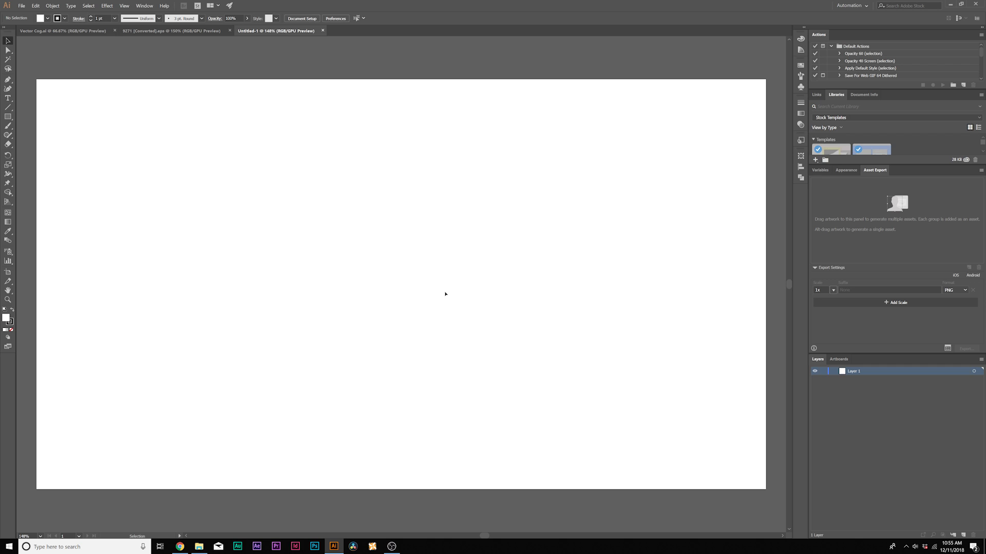
left_click(35, 5)
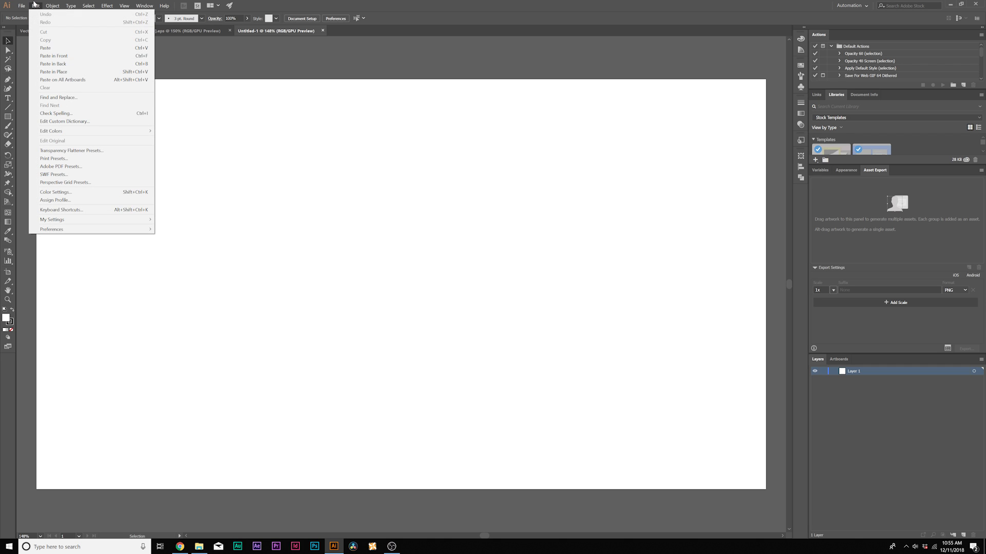
left_click(49, 49)
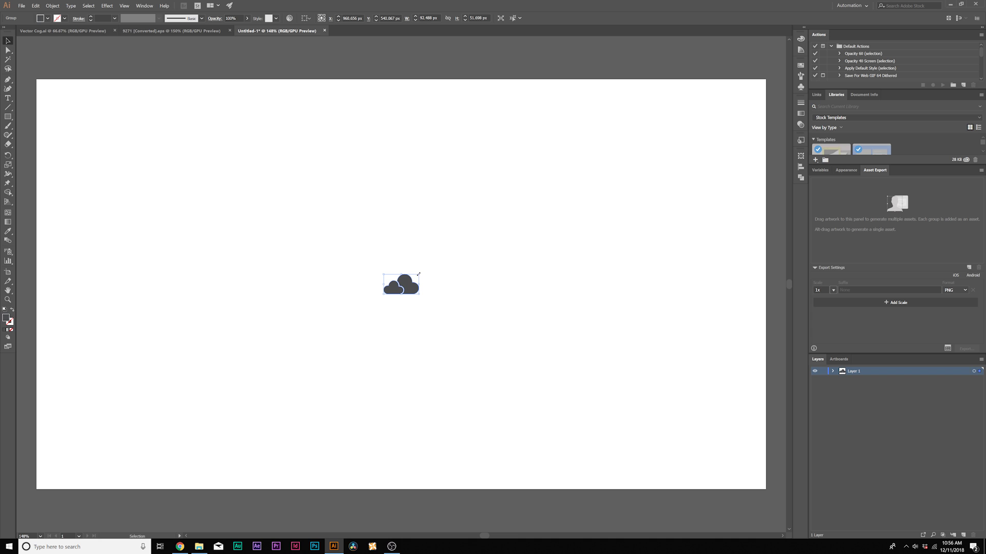
left_click_drag(419, 274, 757, 48)
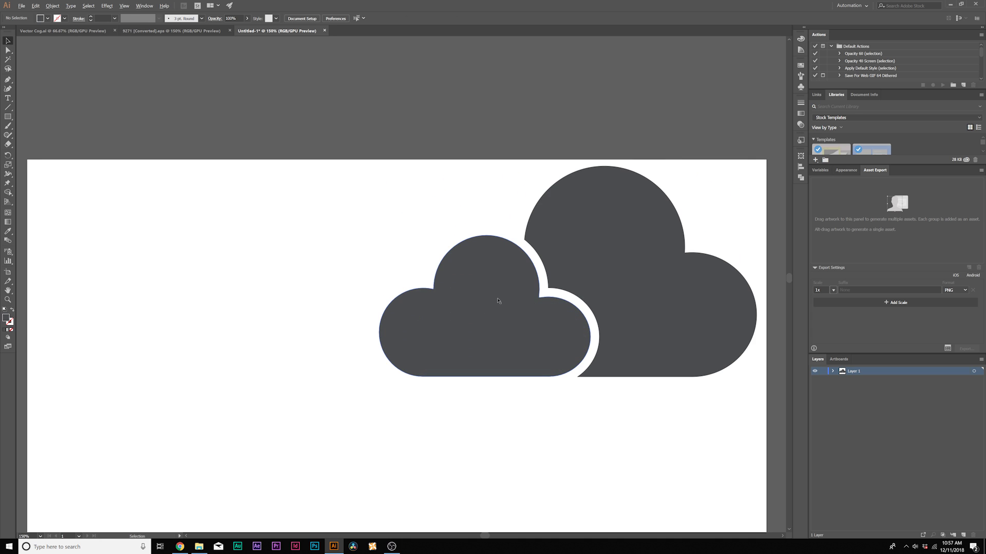
Step: Move the enlarged cloud down and left on the artboard, then deselect it
scroll(437, 254, "up", 6)
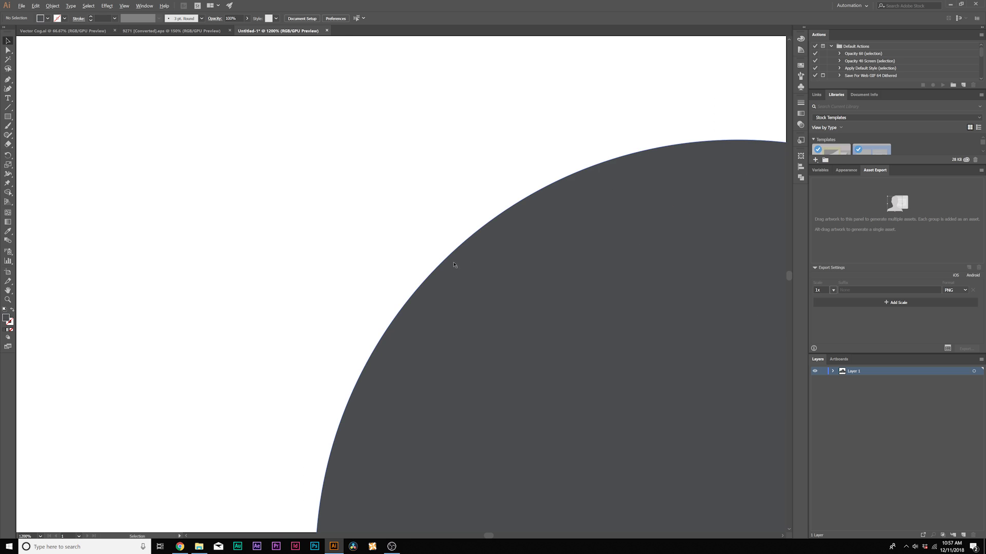
scroll(521, 354, "down", 6)
scroll(577, 391, "down", 2)
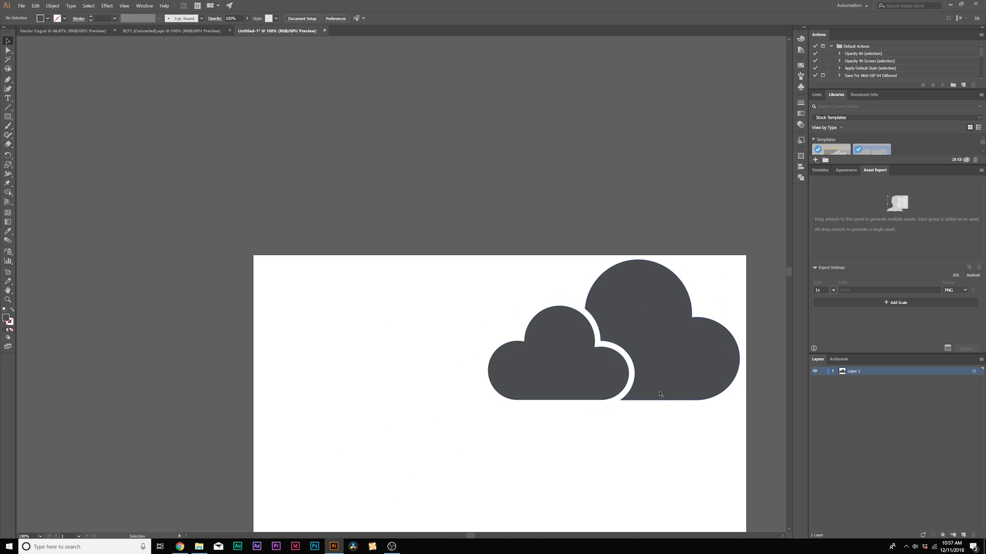
left_click_drag(659, 298, 548, 375)
left_click(649, 275)
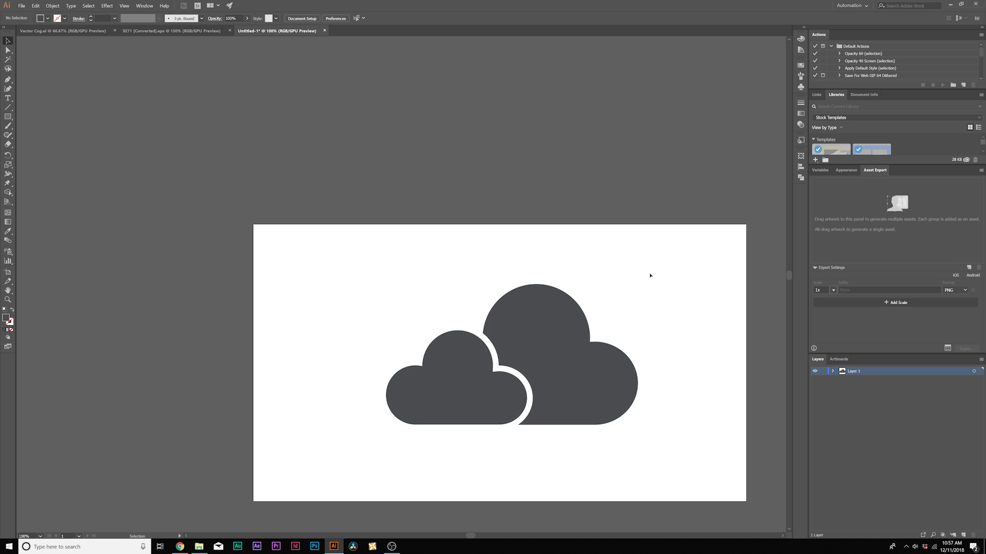
Step: Save the artwork as Vector Cloud in the Assets folder
scroll(665, 299, "down", 1)
scroll(665, 299, "down", 1)
scroll(590, 313, "right", 3)
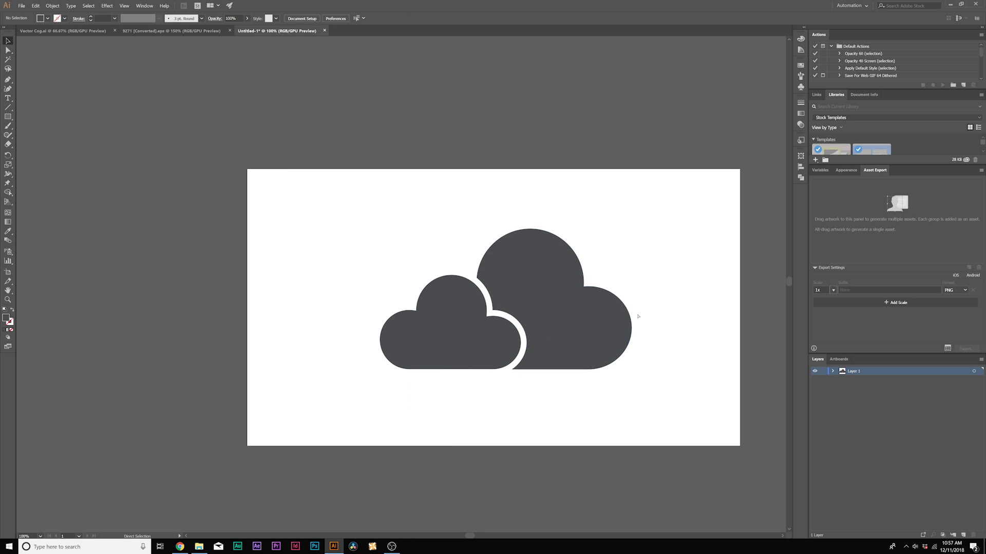
scroll(493, 319, "up", 1)
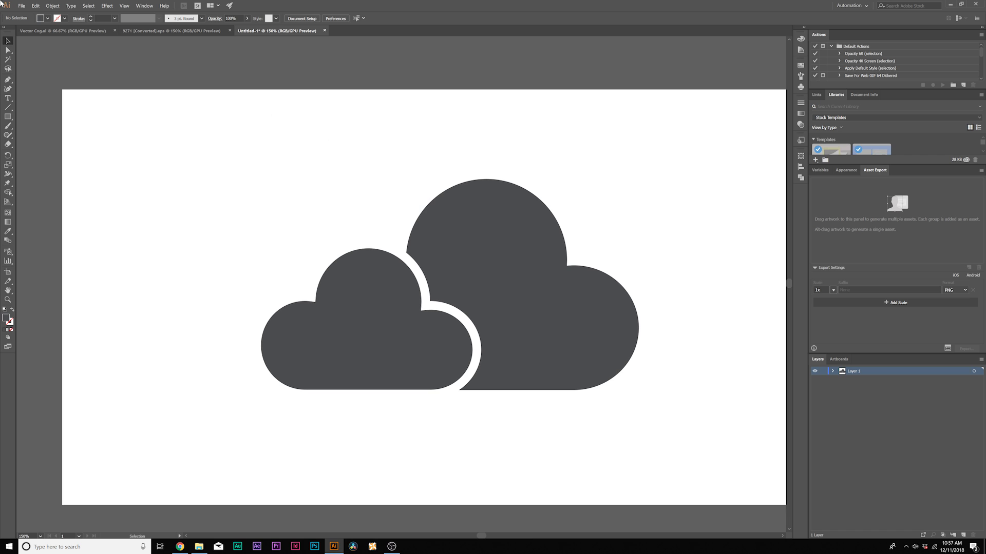
left_click(21, 6)
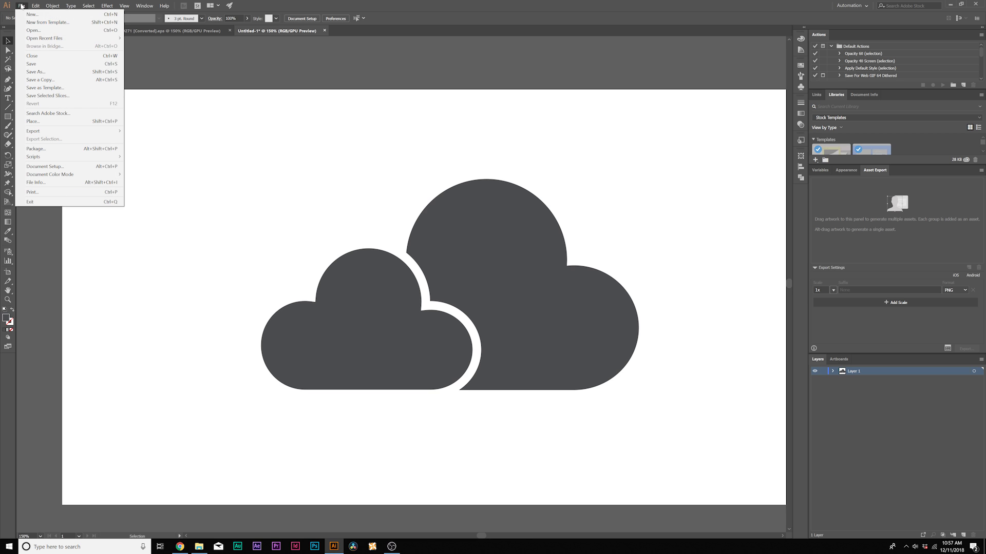
left_click(39, 64)
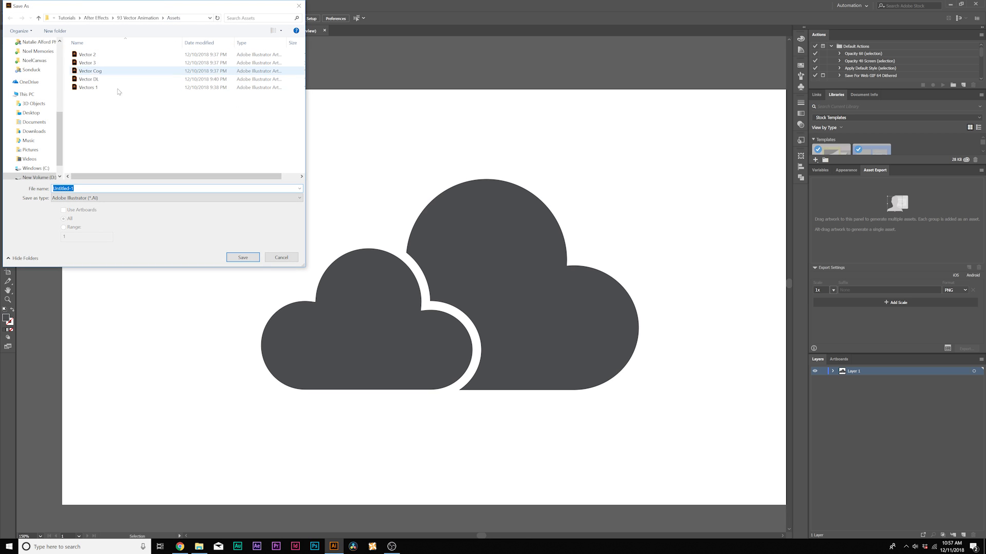
type("Vec")
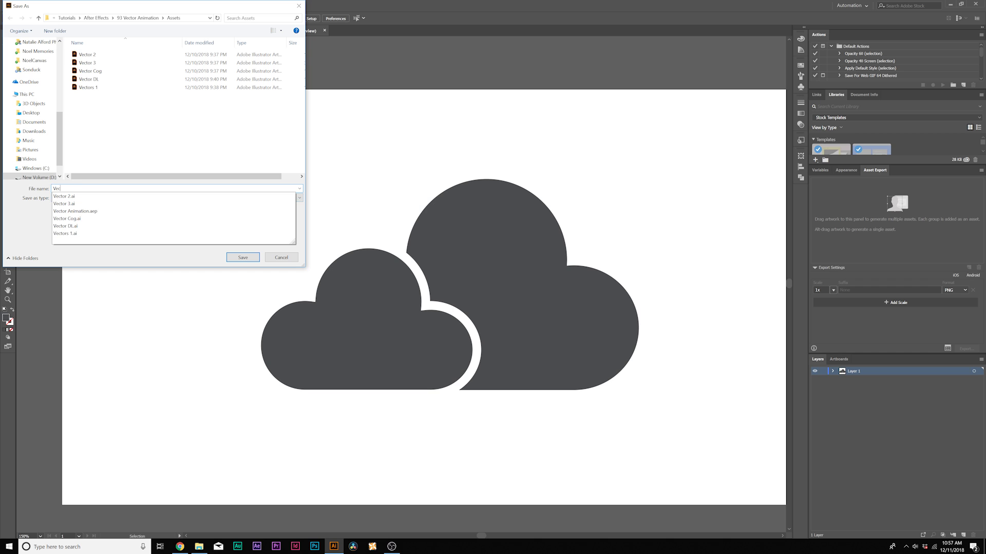
type("tor CV")
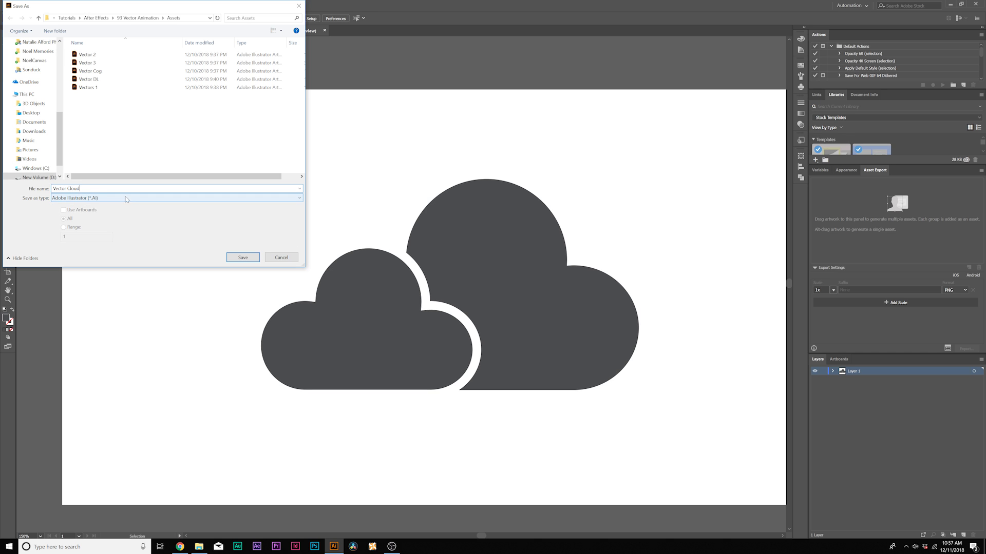
left_click(237, 257)
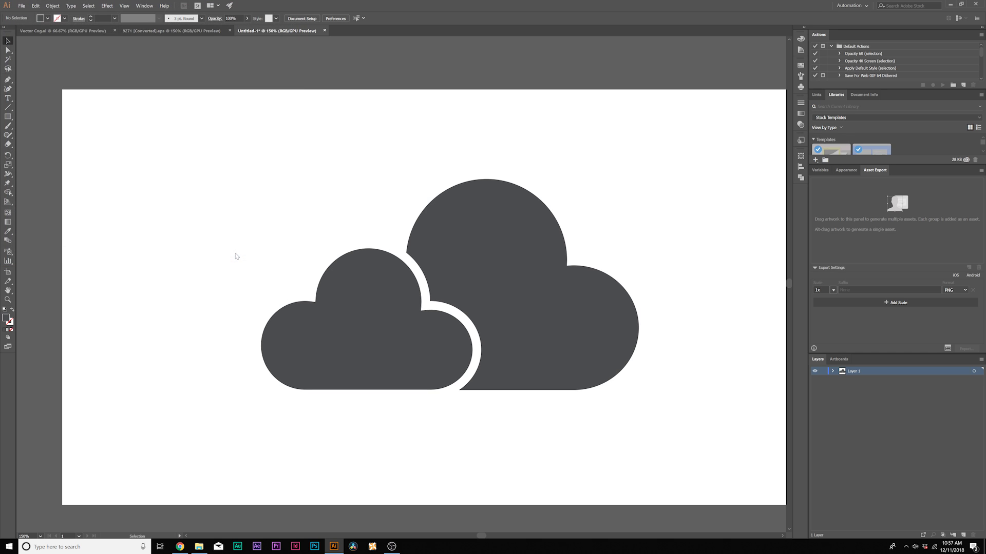
Step: Accept the default save options and select the rocket icon on the 9271 sheet
left_click(343, 341)
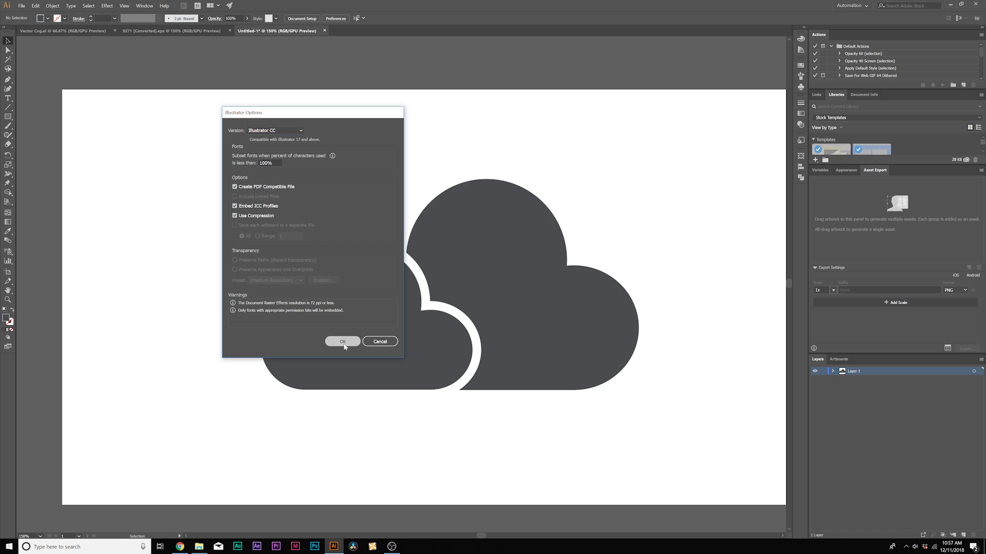
left_click(170, 31)
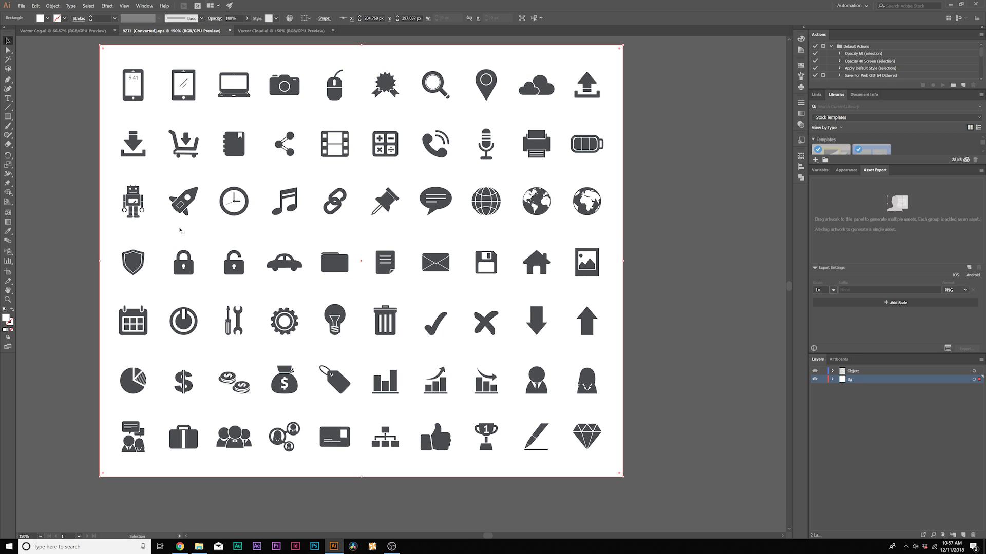
left_click(194, 207)
key("a")
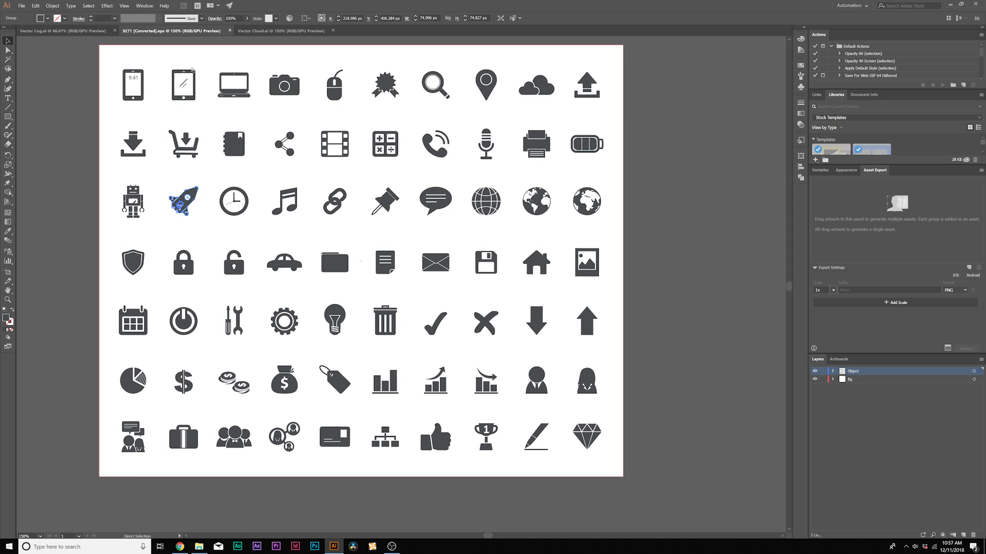
key("v")
Step: Copy the rocket into a new document and enlarge it about three times
key("ctrl+alt+n")
key("ctrl+v")
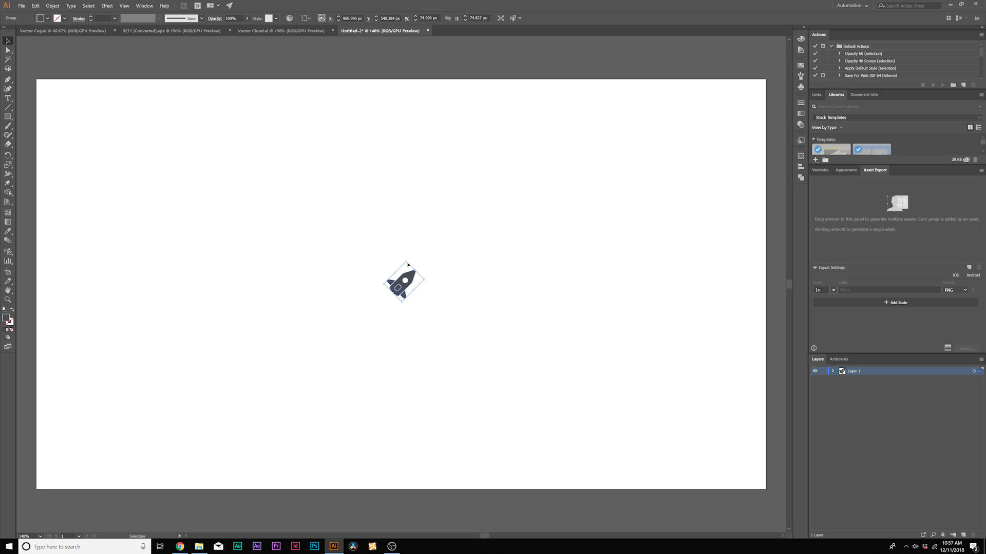
left_click_drag(406, 263, 399, 231)
left_click(528, 176)
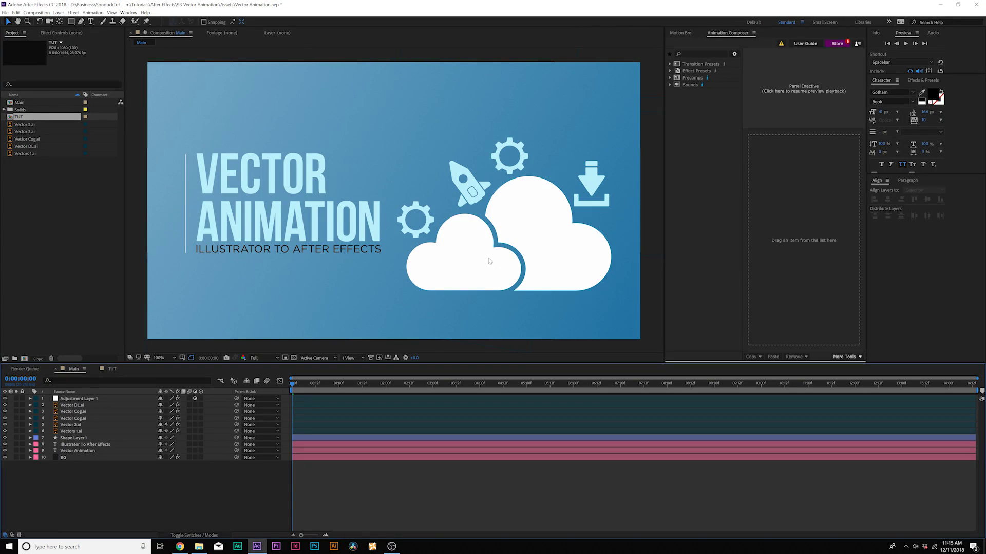
Step: Switch to the TUT composition and marquee-select the five new vector files in File Explorer
left_click(113, 370)
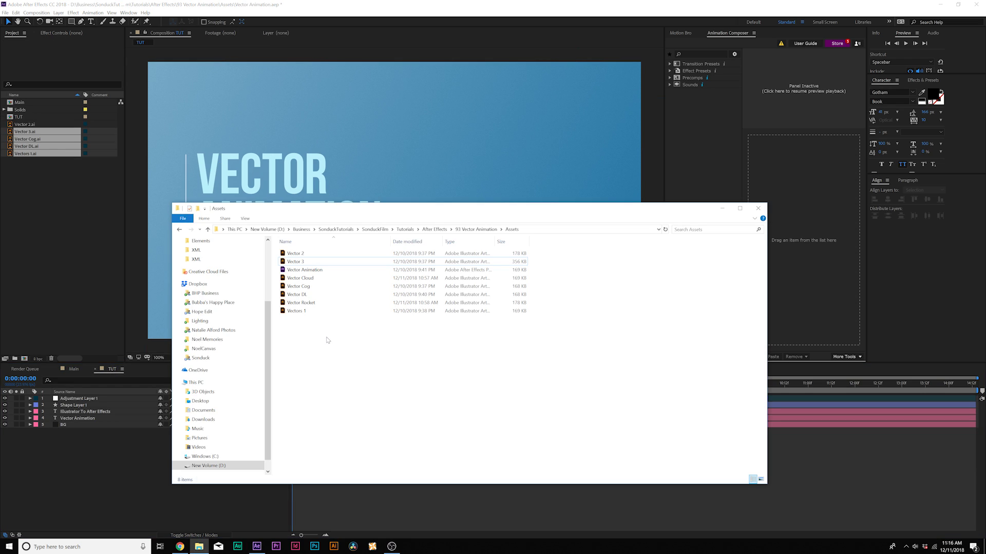
left_click_drag(306, 332, 14, 207)
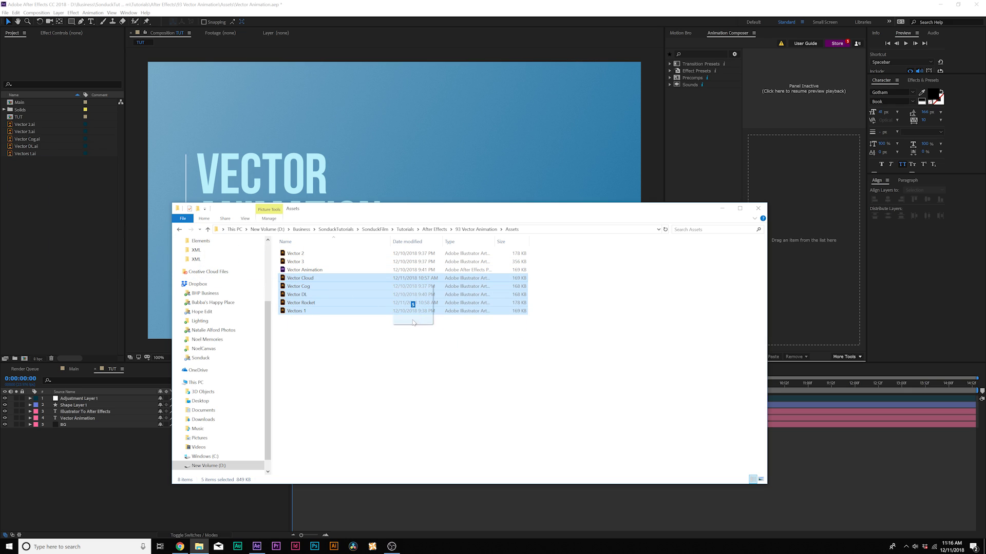
left_click(14, 207)
Step: Add Vectors 1.ai to the TUT timeline and place the cloud right of the title
left_click(24, 126)
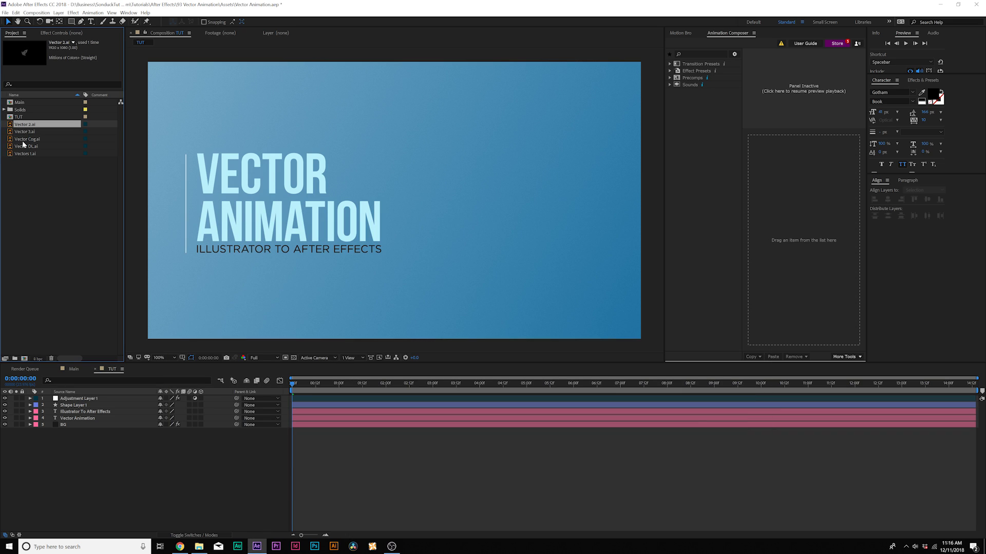
left_click(23, 153, "shift")
left_click(42, 165)
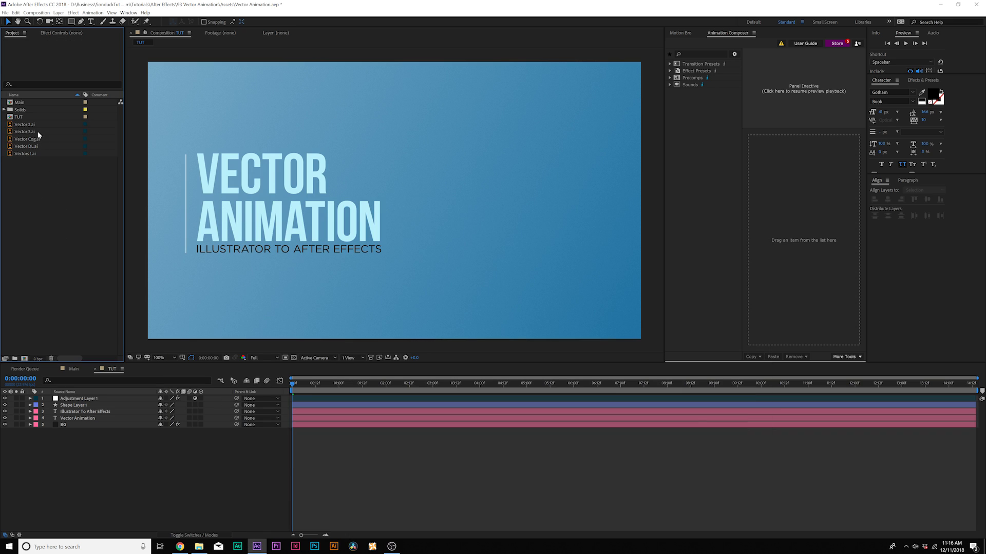
left_click_drag(24, 154, 86, 400)
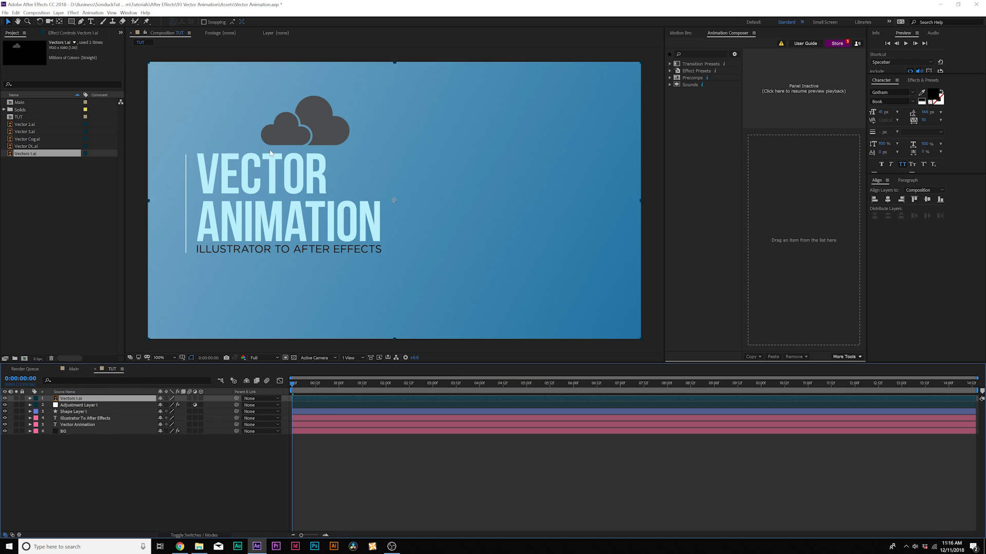
left_click_drag(306, 118, 490, 198)
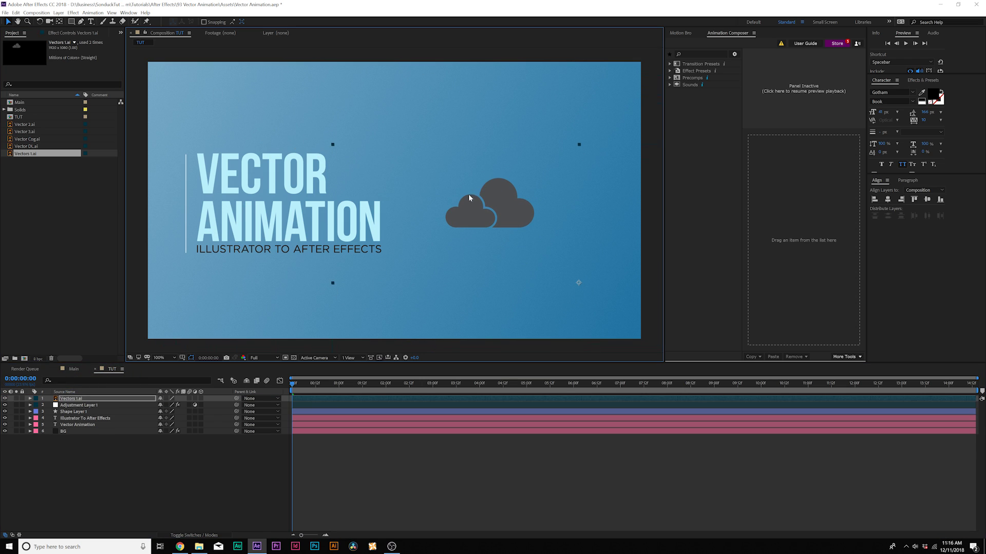
Step: Scale the cloud to 225%, move its anchor to the notch, then set Scale to 146%
key("s")
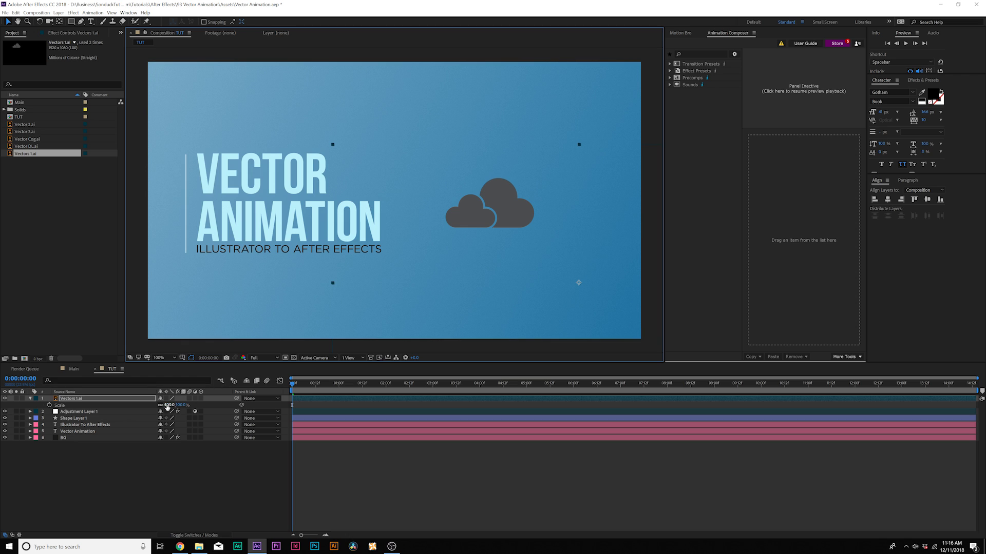
left_click_drag(167, 406, 216, 399)
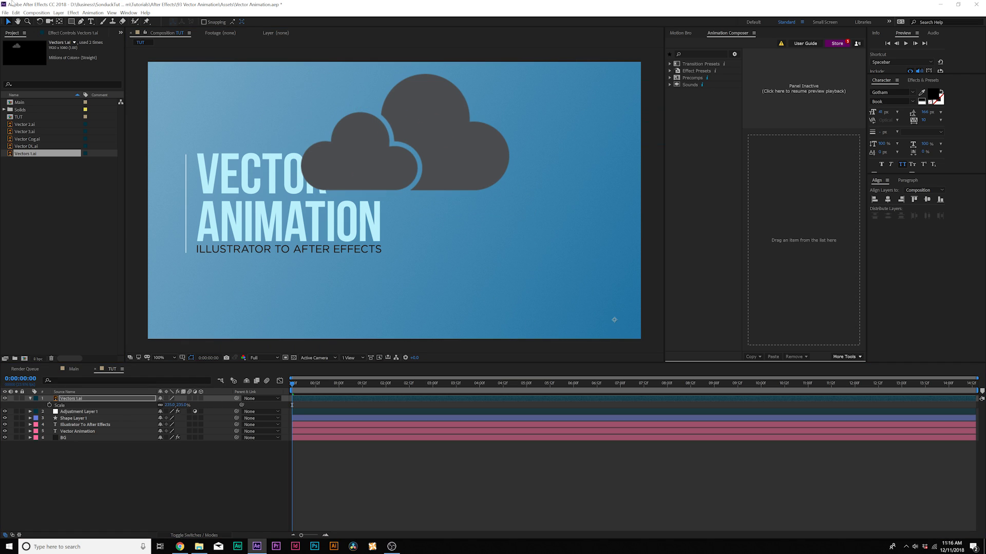
left_click(58, 23)
left_click(614, 321)
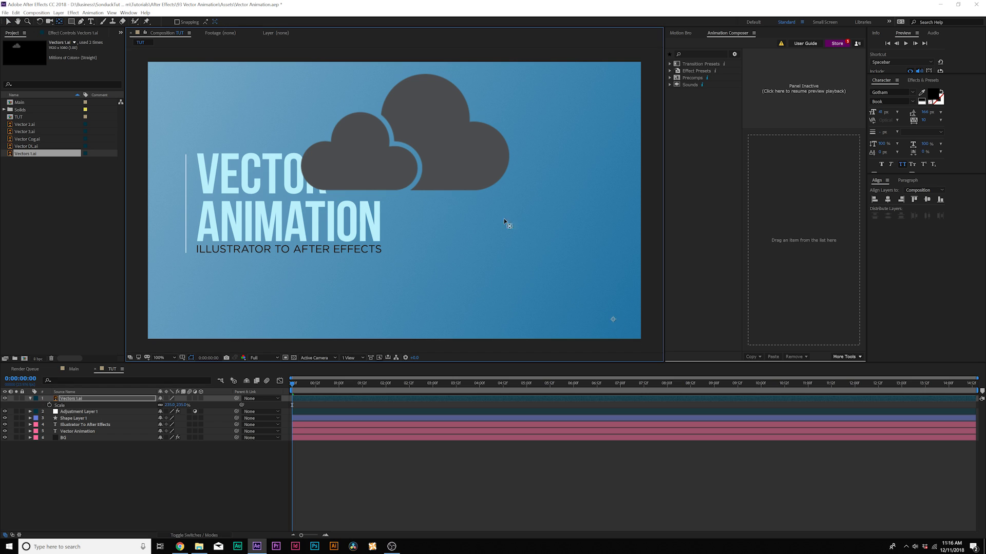
left_click_drag(504, 221, 404, 144)
left_click_drag(175, 405, 314, 391)
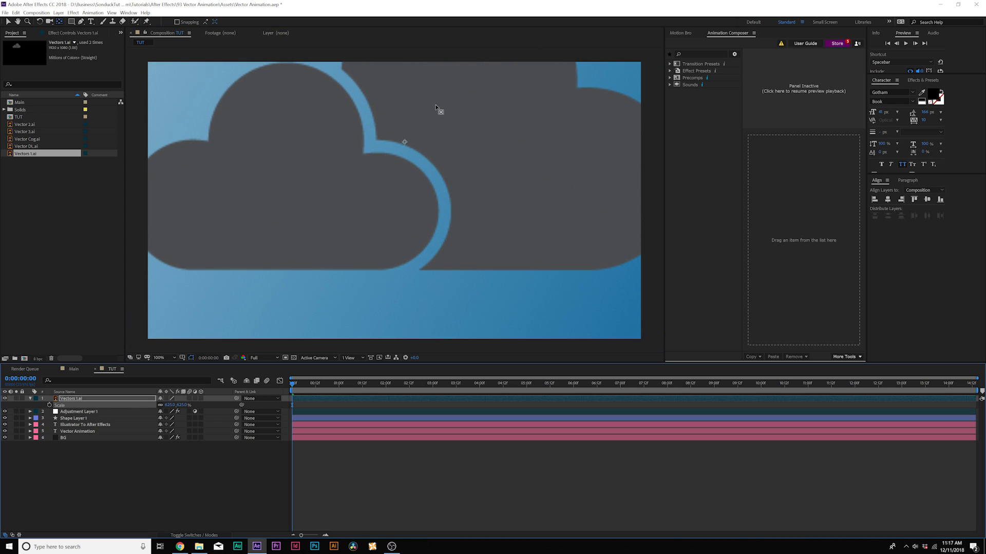
Step: Compare crisp vector rendering on and off, leaving the enlarged cloud rendered crisp
left_click(166, 399)
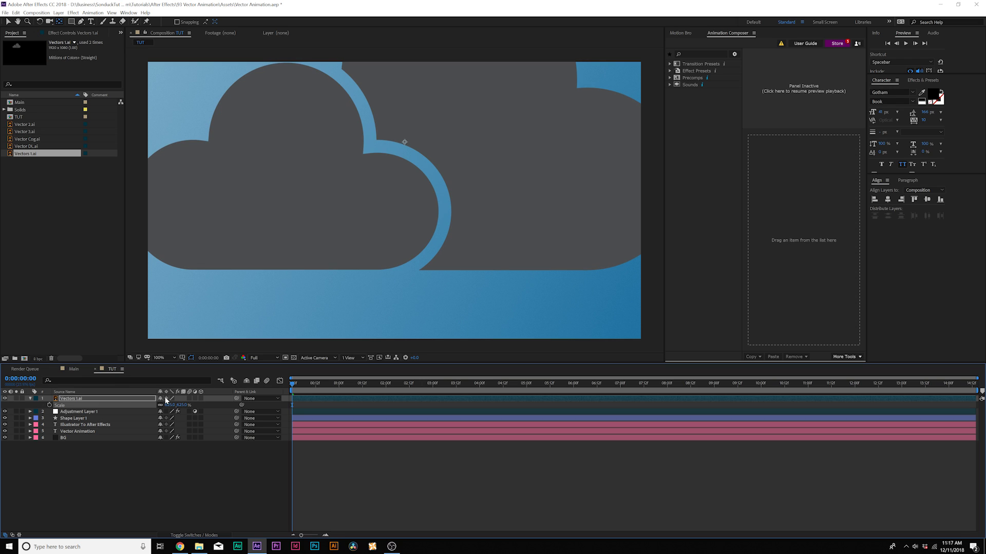
left_click(165, 398)
left_click(165, 399)
left_click(166, 399)
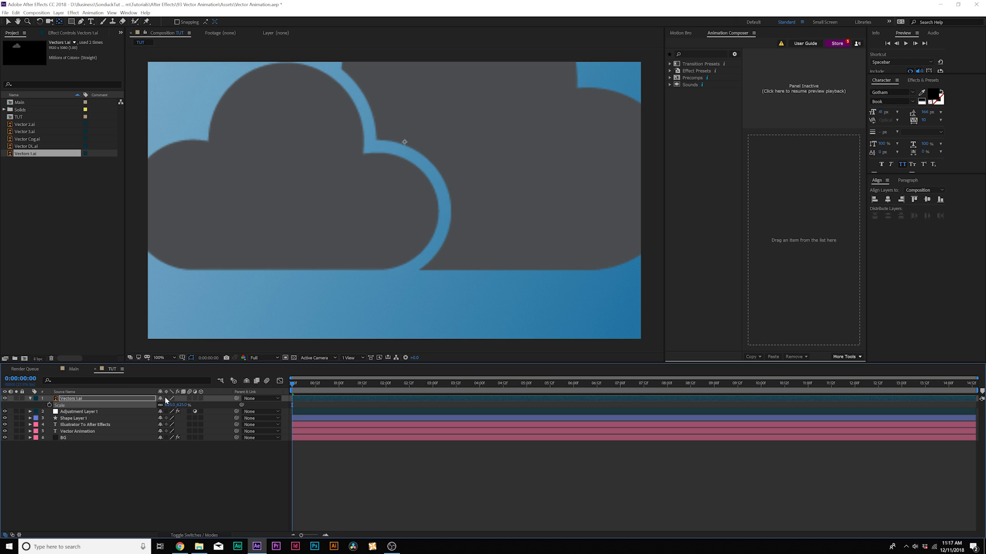
left_click(166, 399)
Step: Rescale the cloud to 245% and nudge it into place beside the title
key("comma")
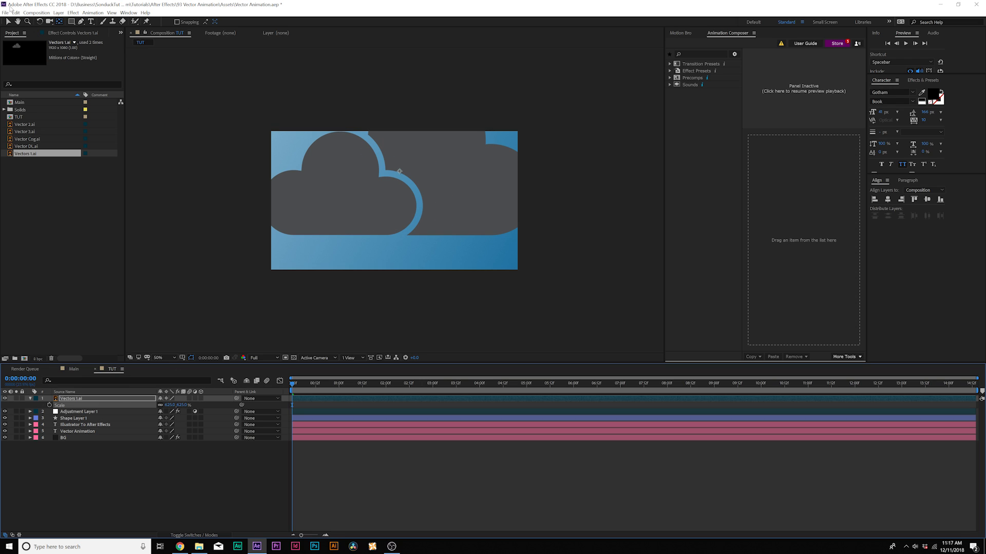
left_click(7, 22)
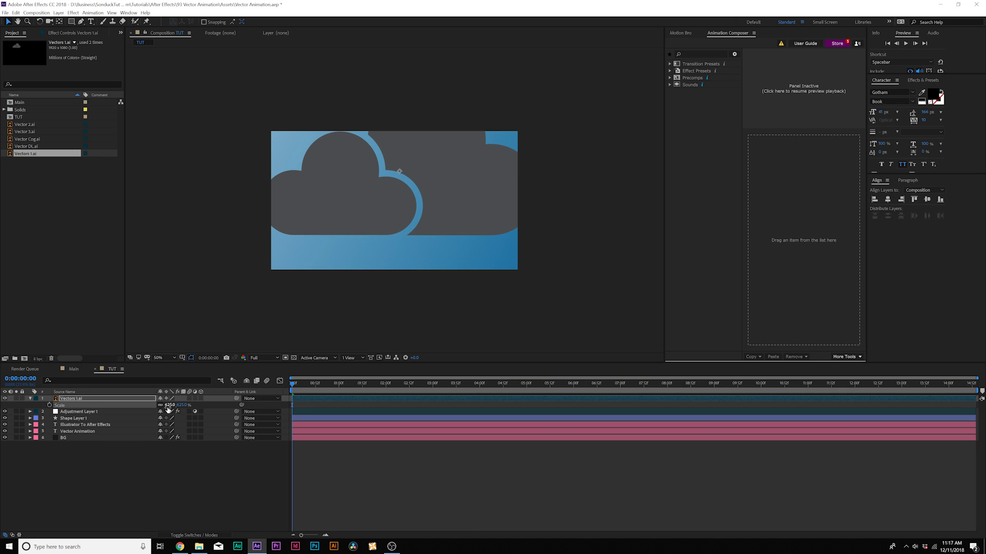
left_click_drag(167, 405, 85, 402)
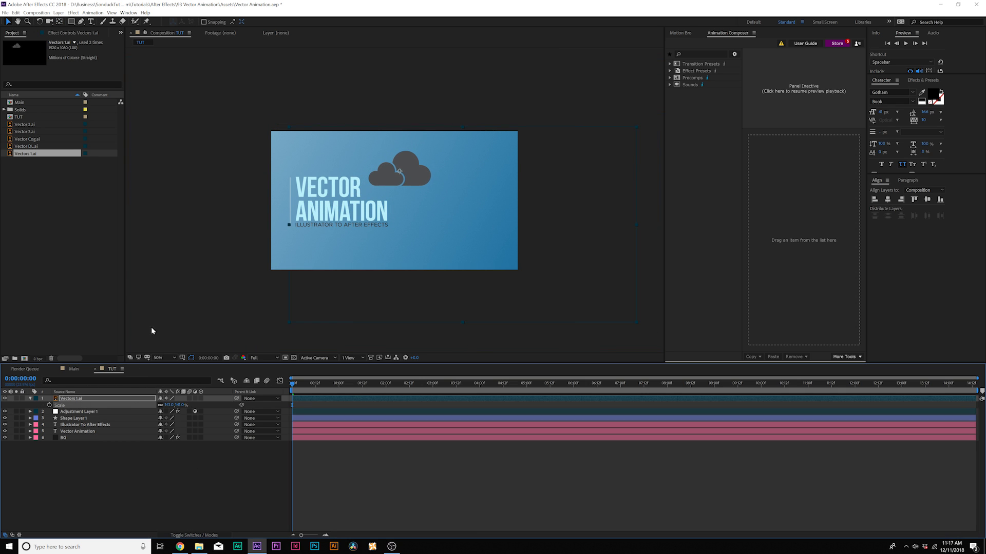
key("ctrl+z")
key("period")
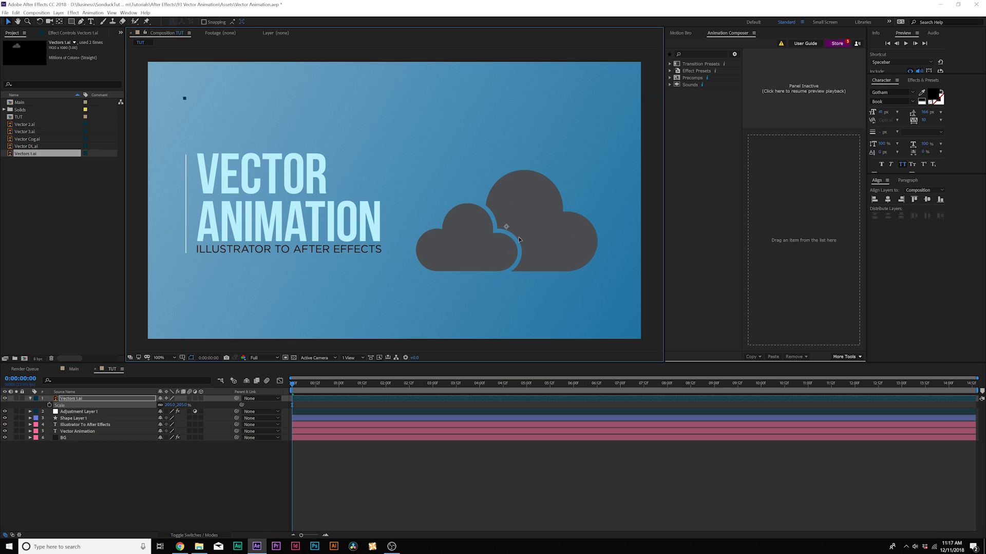
left_click_drag(503, 249, 510, 242)
left_click_drag(168, 408, 188, 409)
left_click_drag(568, 240, 567, 247)
left_click(191, 465)
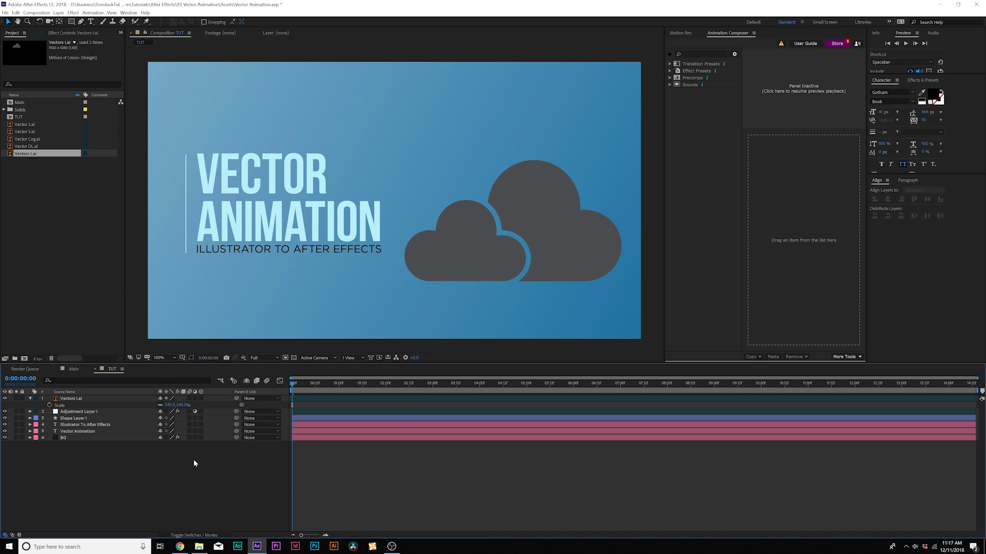
left_click(95, 402)
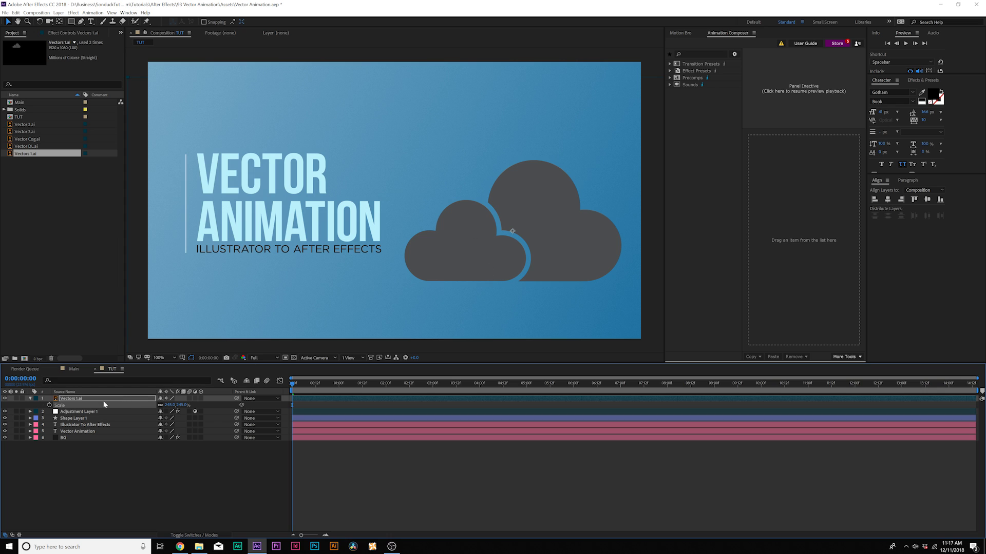
Step: Create shapes from the Vectors 1.ai cloud layer, then collapse the original layer
right_click(86, 400)
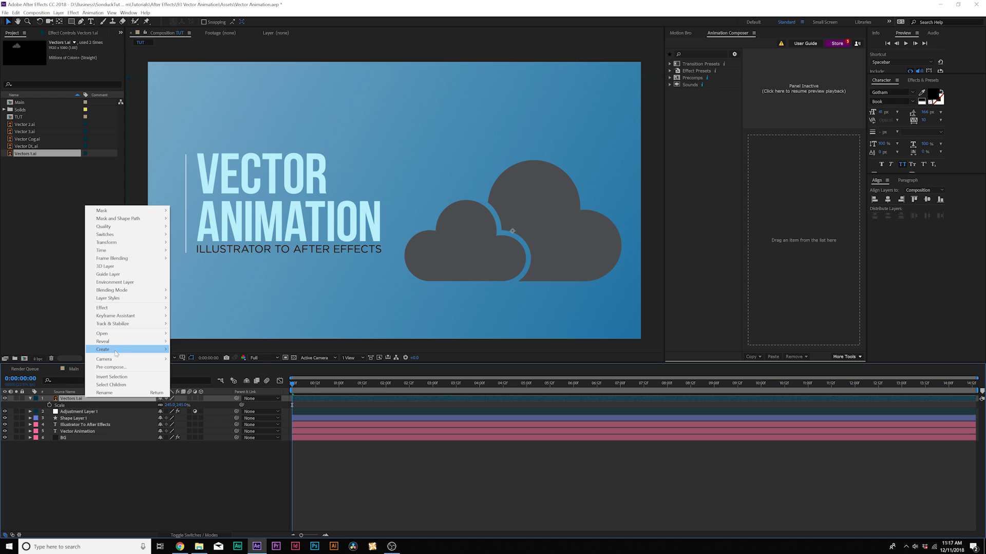
mouse_move(154, 349)
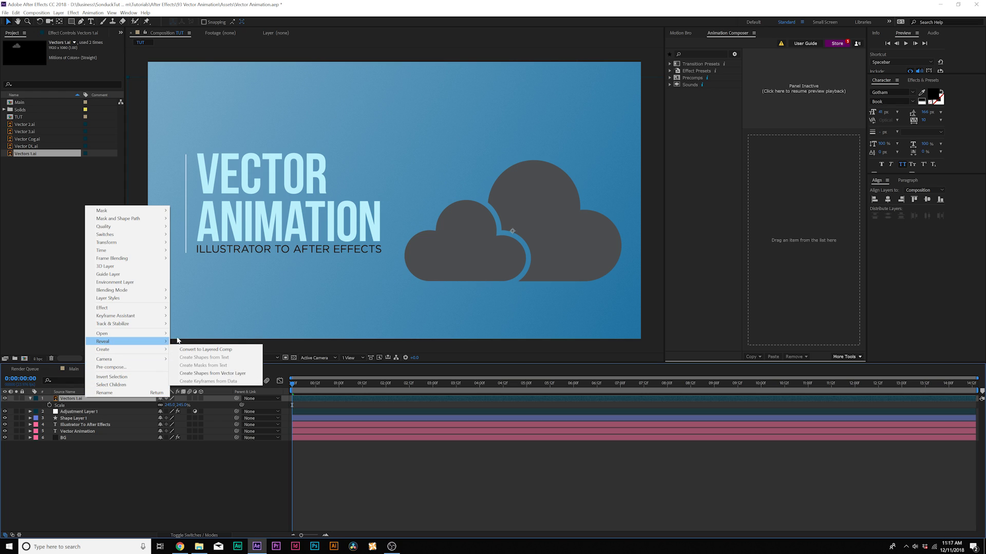
left_click(217, 374)
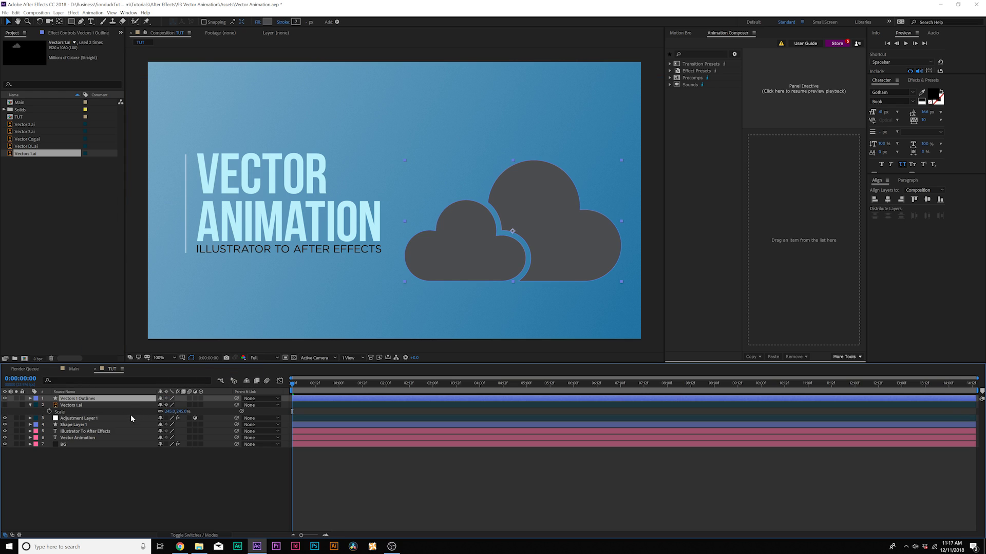
left_click(63, 406)
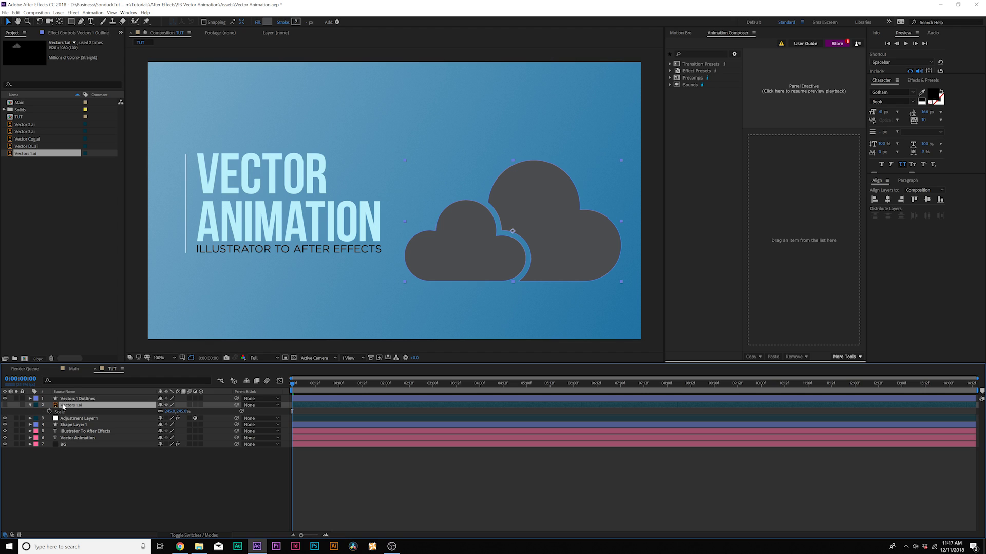
left_click(30, 406)
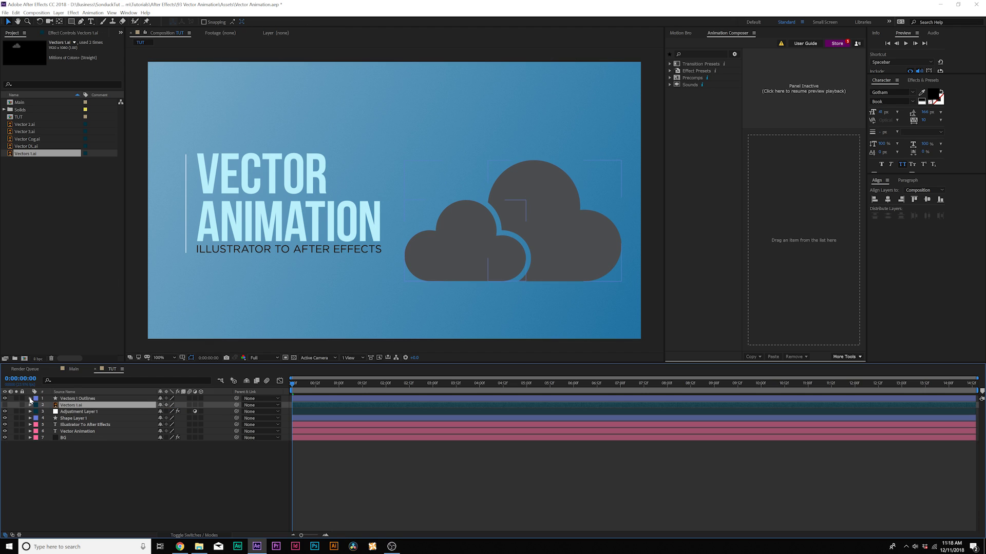
Step: Expand Vectors 1 Outlines and toggle Group 1 and Group 2 to identify the small cloud
left_click(99, 399)
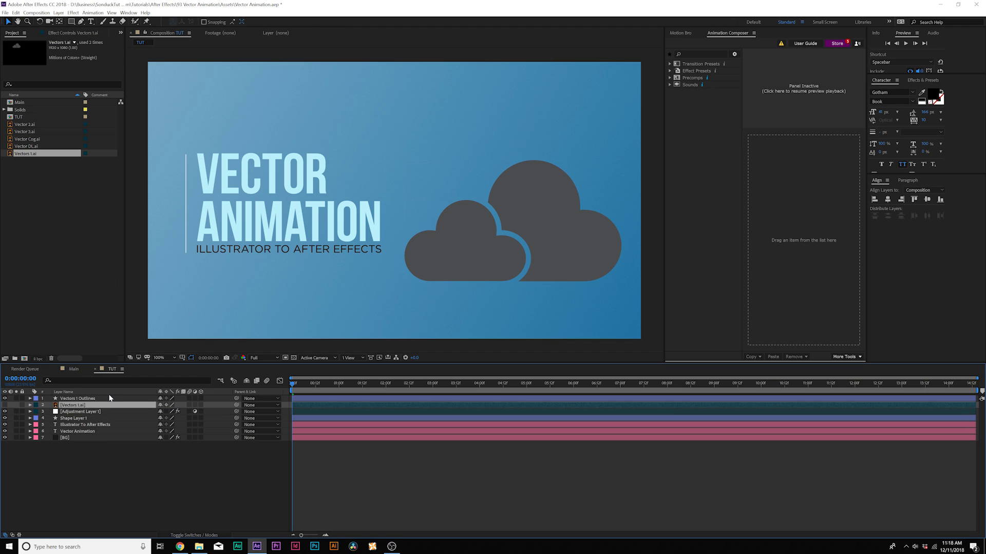
left_click(30, 399)
left_click(37, 405)
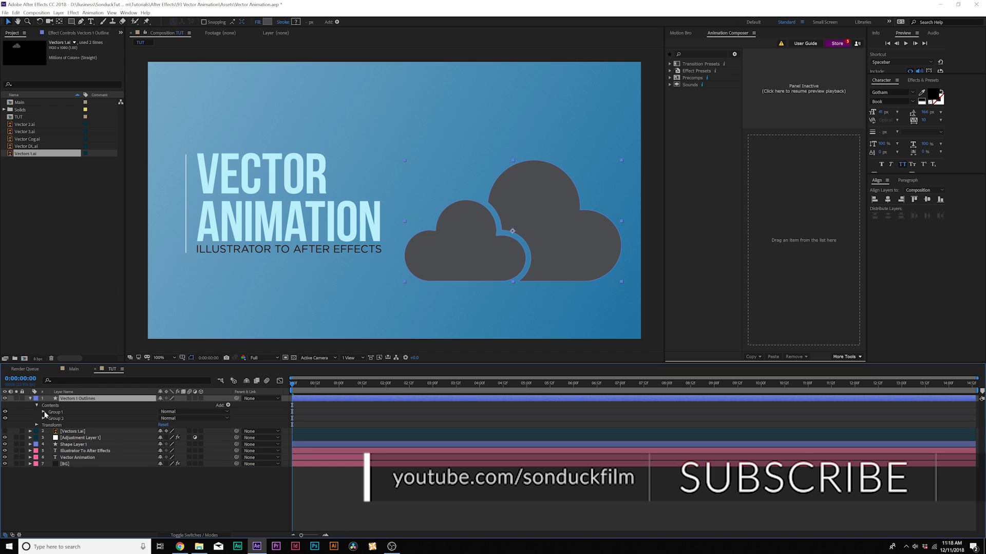
left_click(54, 418)
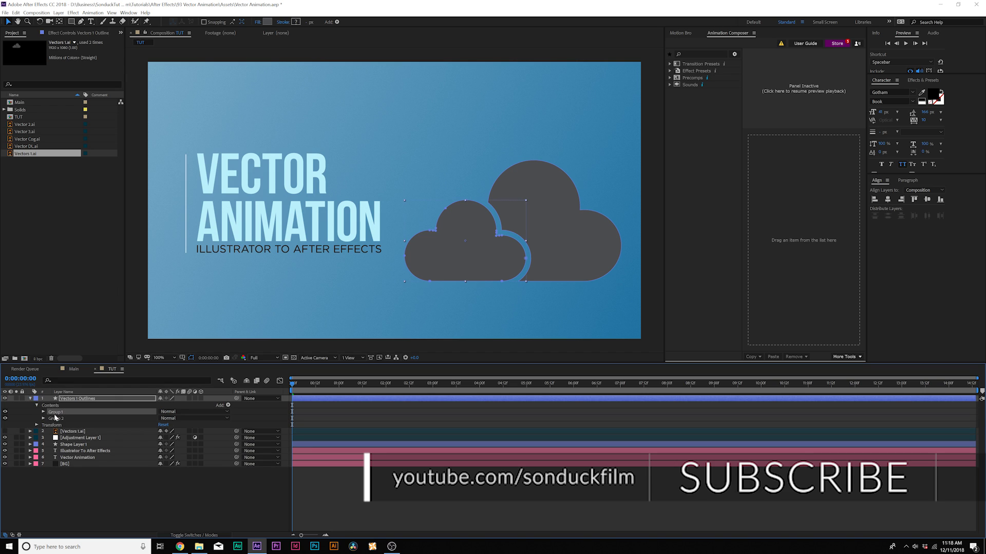
left_click(6, 419)
left_click(6, 418)
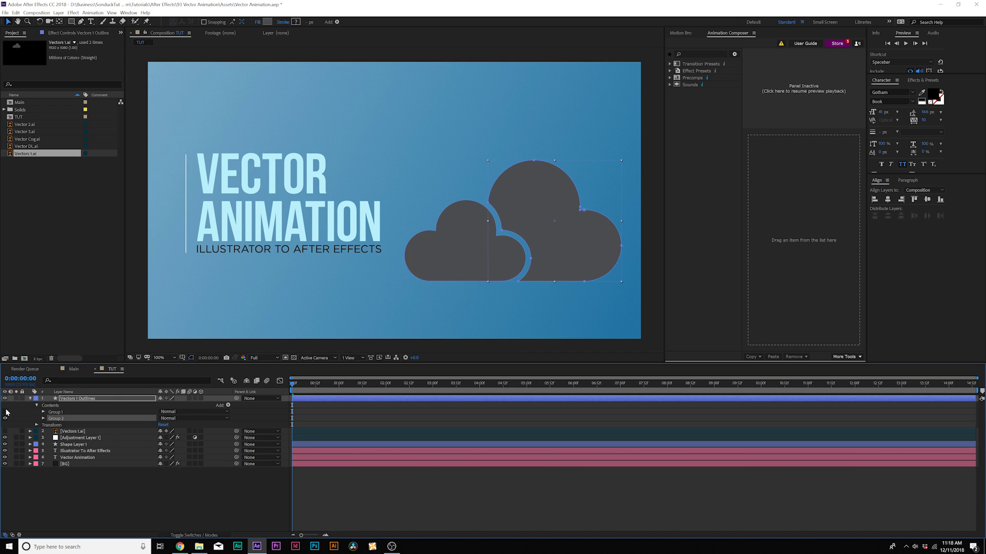
left_click(6, 412)
left_click(6, 412)
left_click(53, 412)
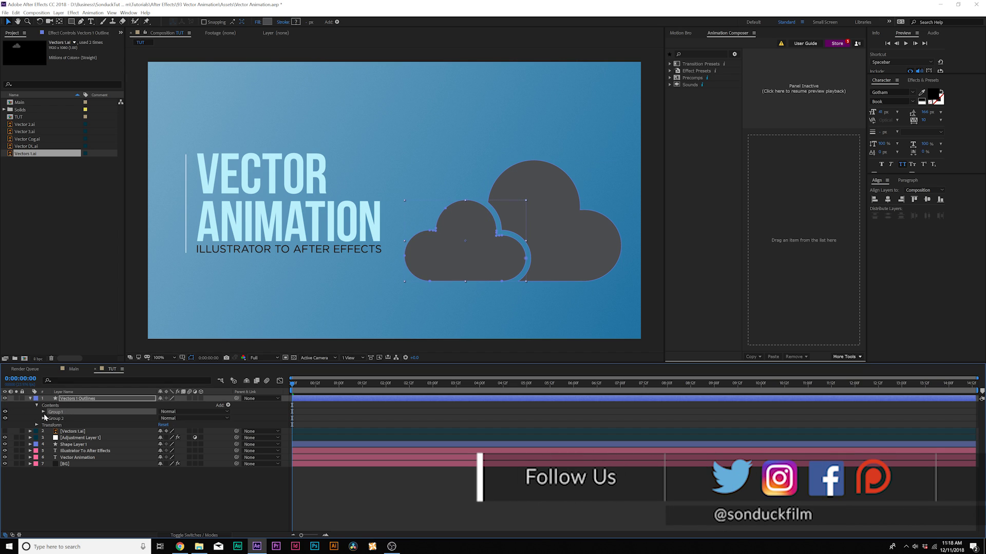
Step: Shift the small cloud (Group 1) slightly right via its Transform Position
left_click(43, 412)
left_click(50, 432)
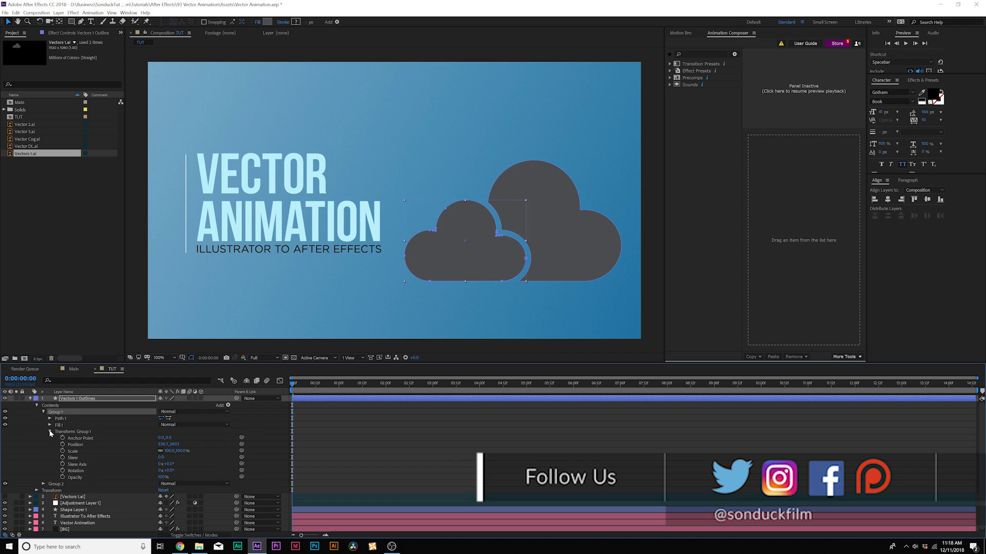
left_click(156, 444)
left_click_drag(156, 444, 178, 434)
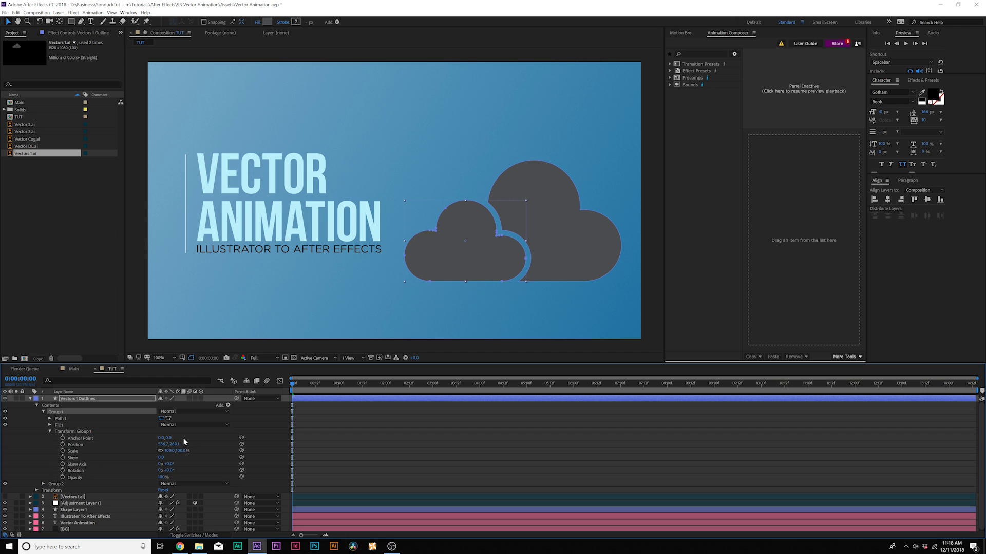
Step: Set the cloud outlines layer's fill colour to white FFFFFF
left_click(78, 400)
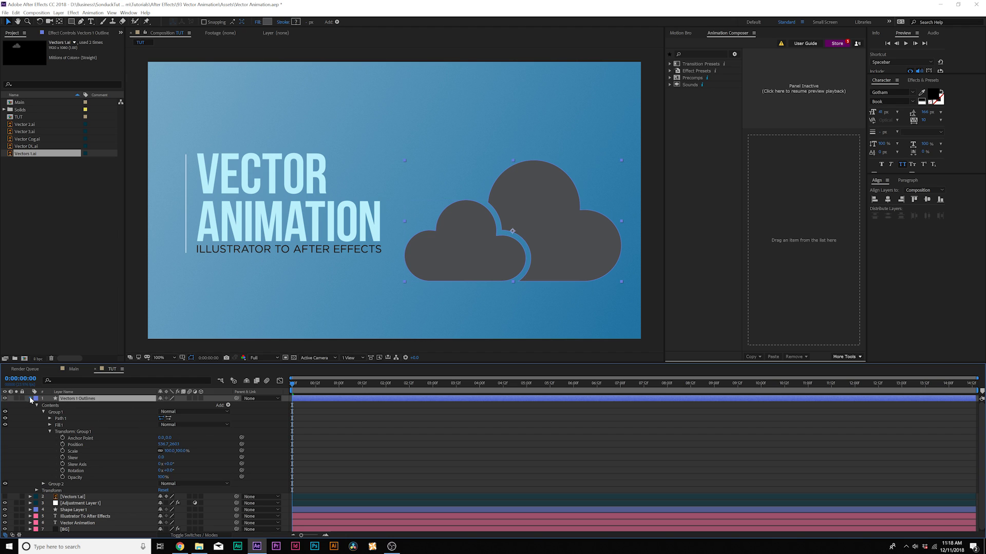
left_click(29, 399)
left_click(267, 22)
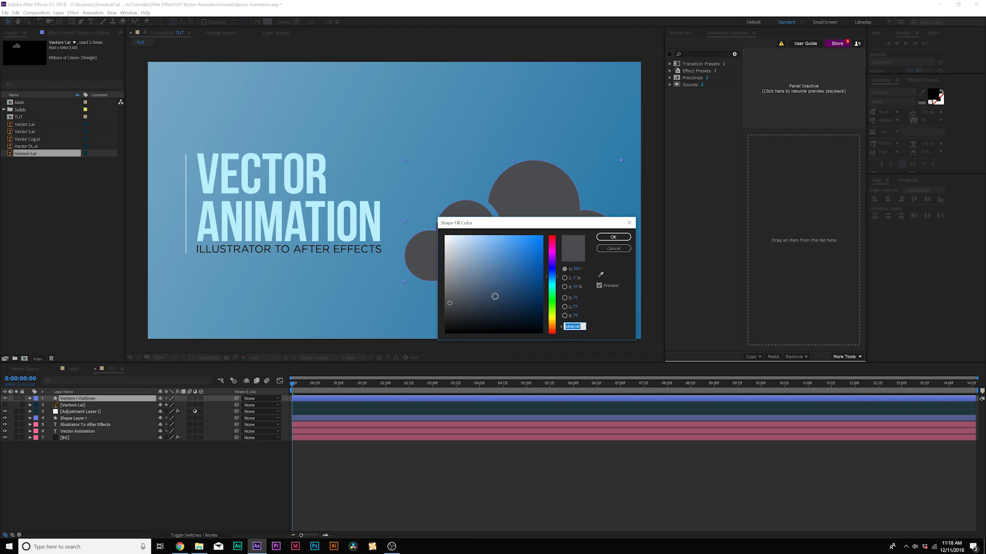
type("ffffff")
key("Tab")
left_click(609, 236)
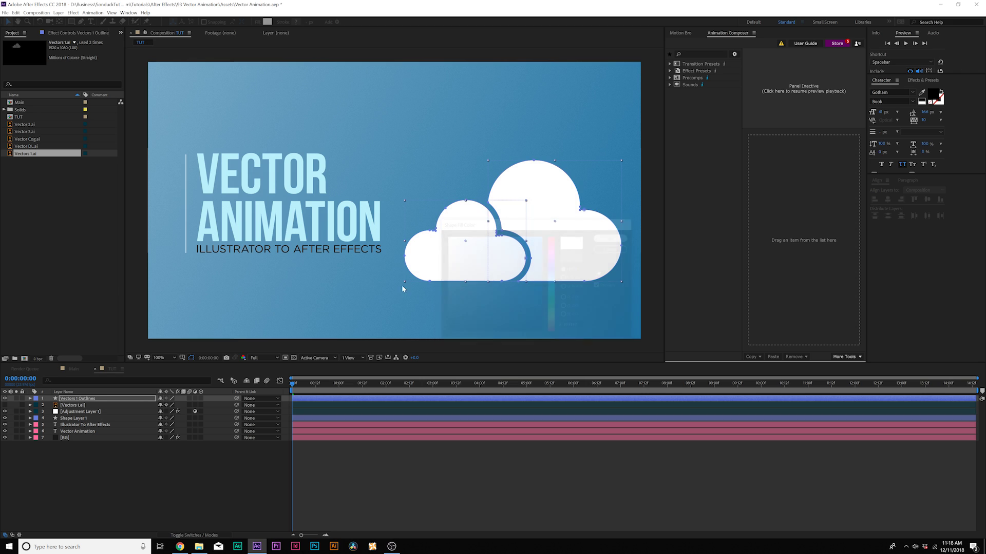
left_click(170, 463)
Step: Add the rocket artwork Vector 2.ai from the Project panel into the timeline
left_click(27, 132)
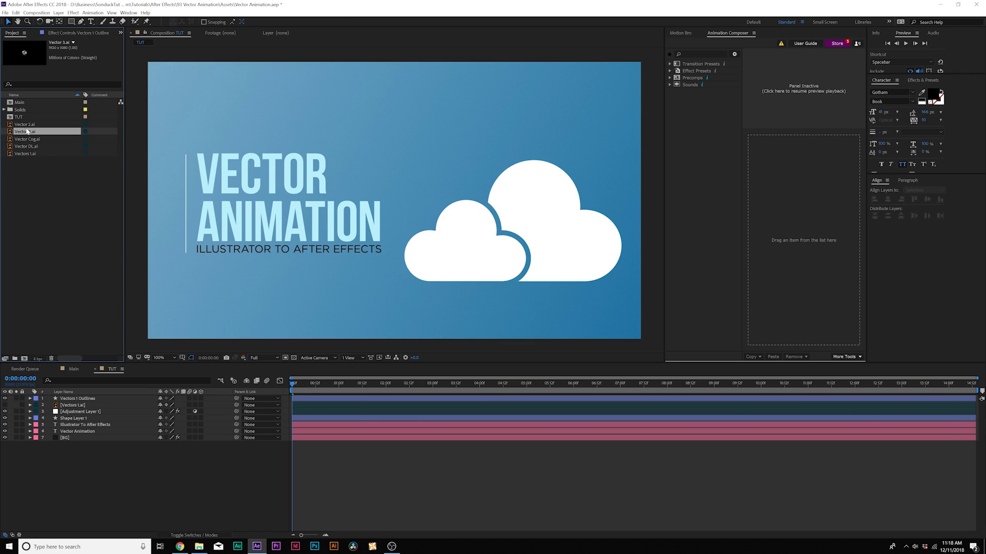
left_click(25, 126)
left_click_drag(27, 126, 141, 393)
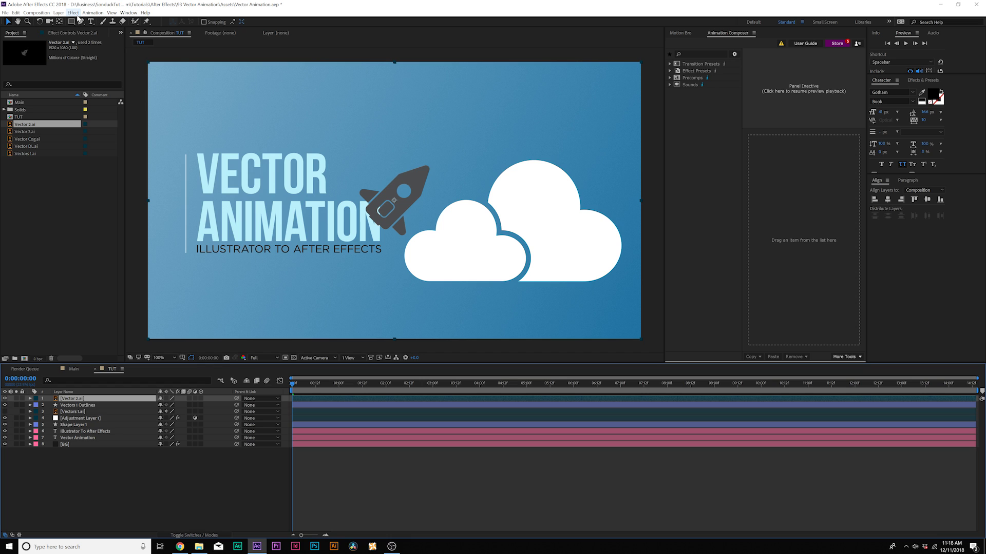
Step: Apply a Generate > Fill effect to the rocket with colour 4DC0AB
left_click(73, 13)
mouse_move(90, 112)
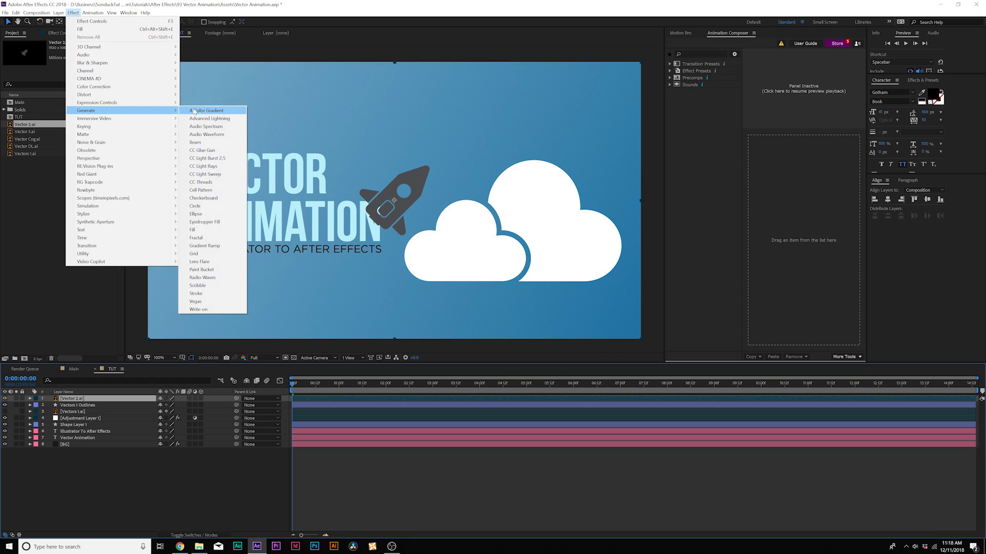
left_click(216, 230)
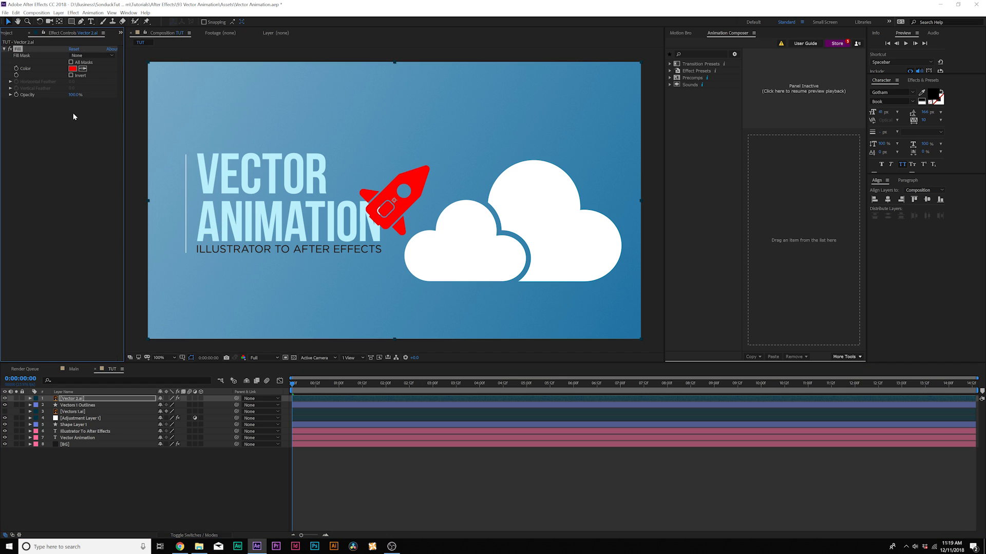
left_click(73, 68)
type("4DC0AB")
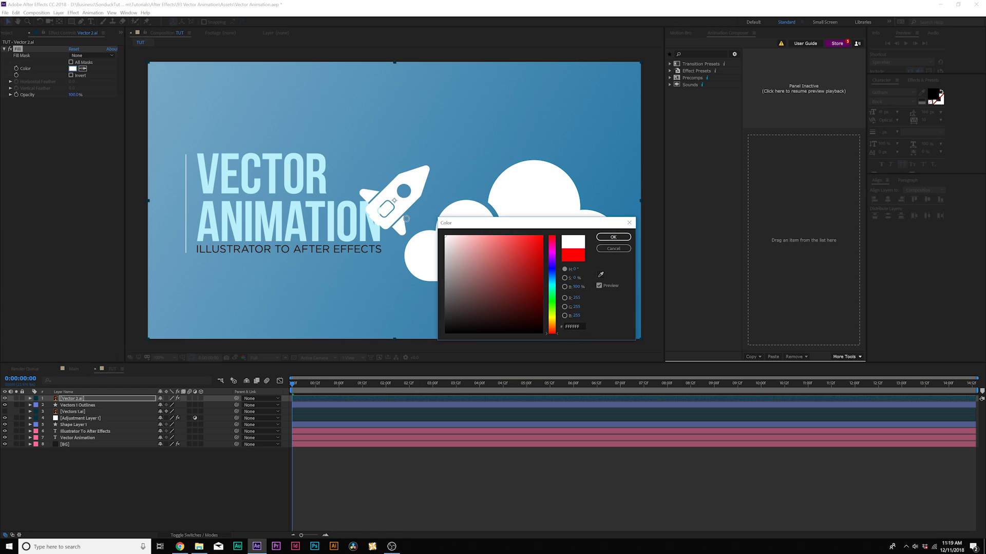
key("Tab")
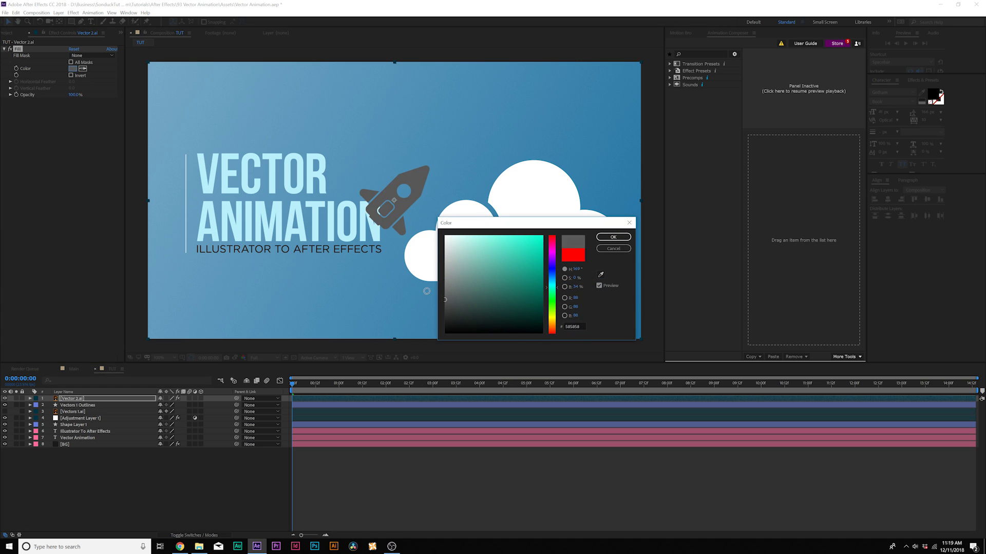
key("Return")
Step: Move the teal rocket up-right, rotate it to point up-left, and adjust its placement
left_click_drag(409, 198, 467, 154)
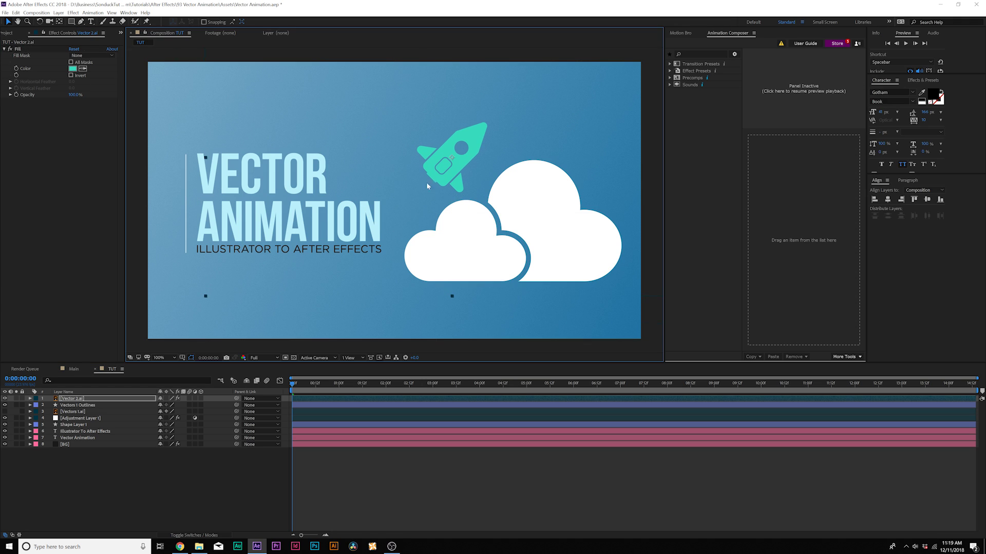
key("r")
mouse_move(158, 405)
left_mouse_down()
mouse_move(136, 400)
mouse_move(160, 406)
left_mouse_up()
key("s")
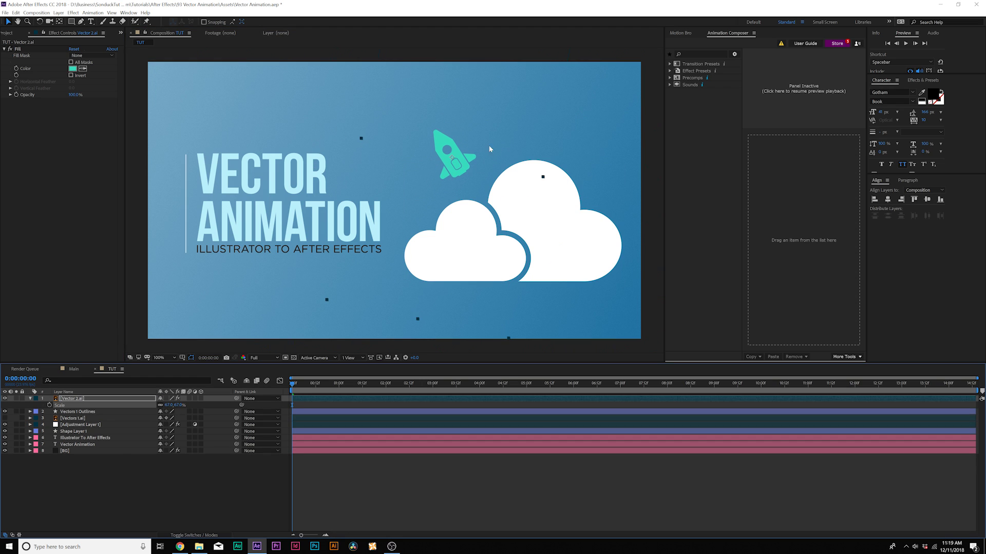
left_click_drag(452, 162, 448, 177)
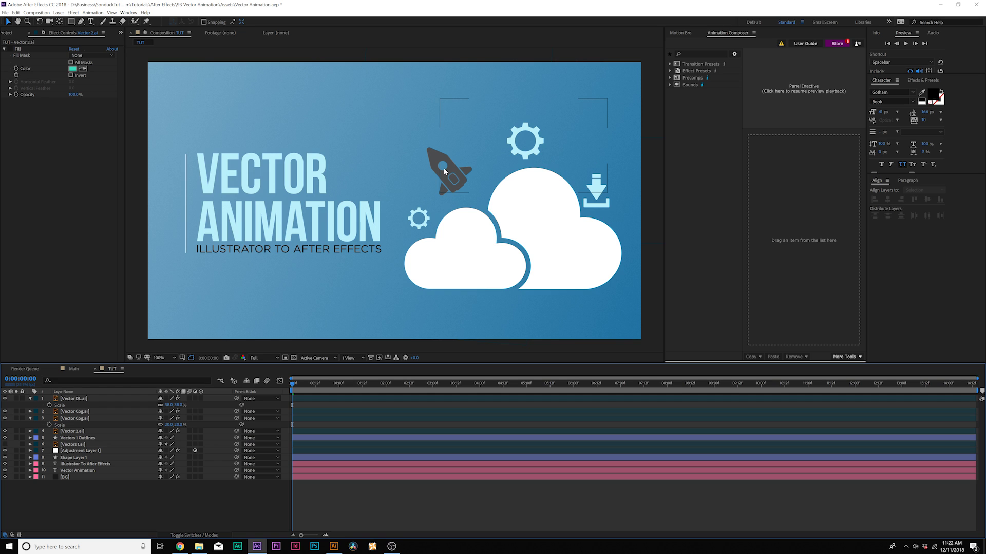
Step: Edit Vector 2.ai in Illustrator and fill the rocket body with a blue swatch
key("ctrl+e")
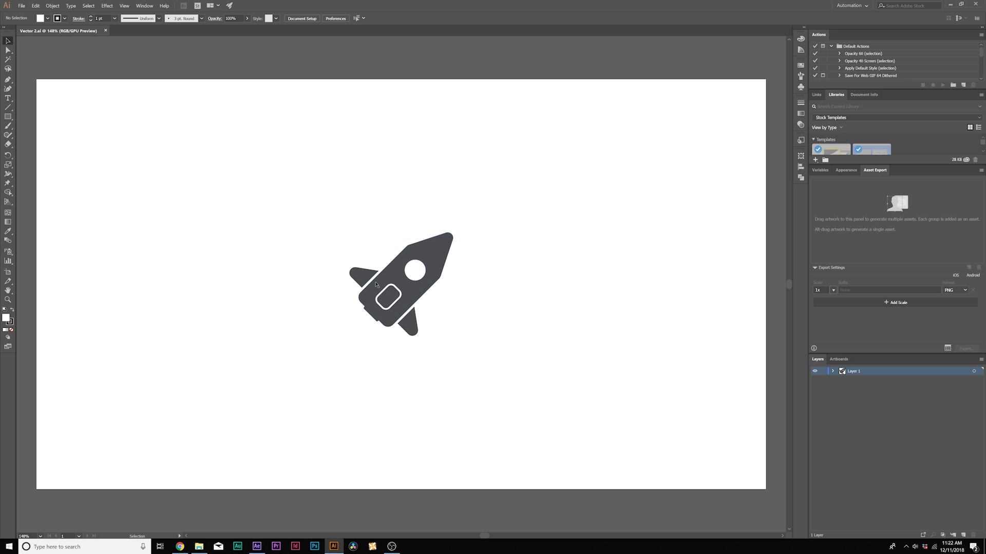
left_click(381, 312)
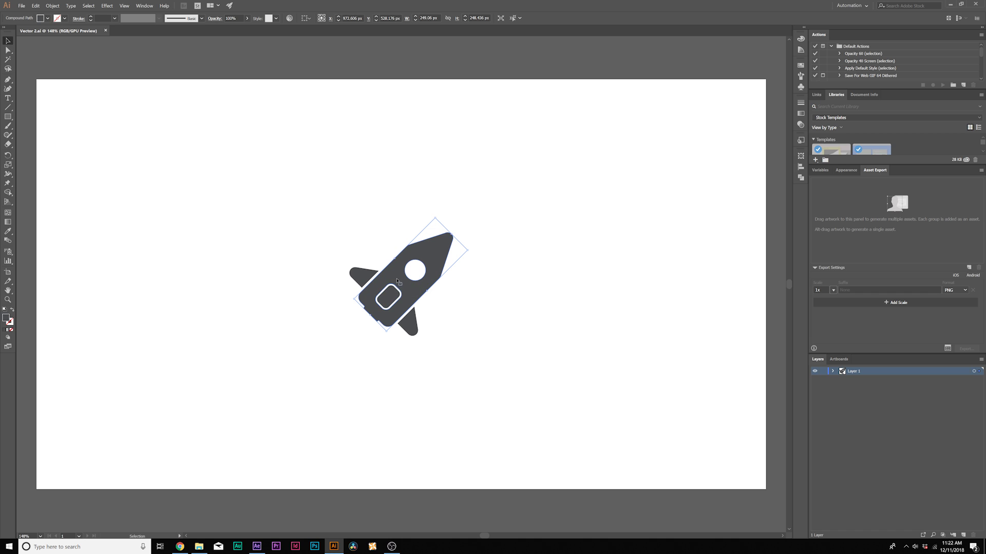
left_click(47, 18)
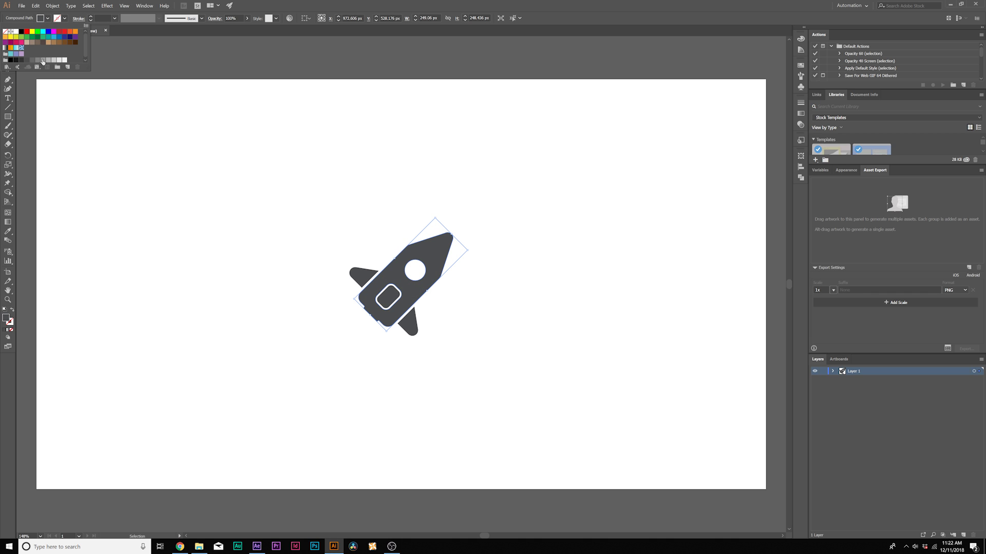
left_click(43, 33)
left_click(56, 39)
left_click(281, 381)
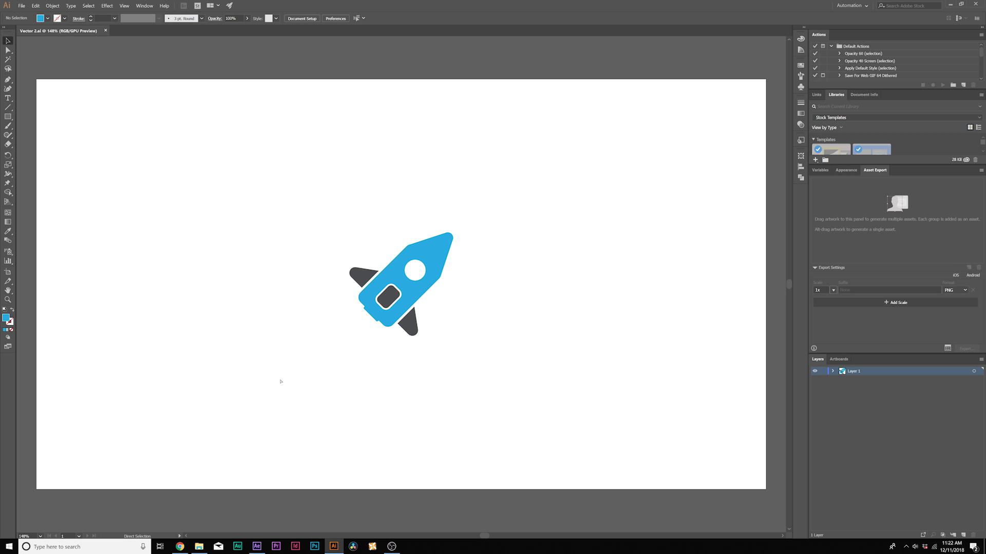
left_click(256, 545)
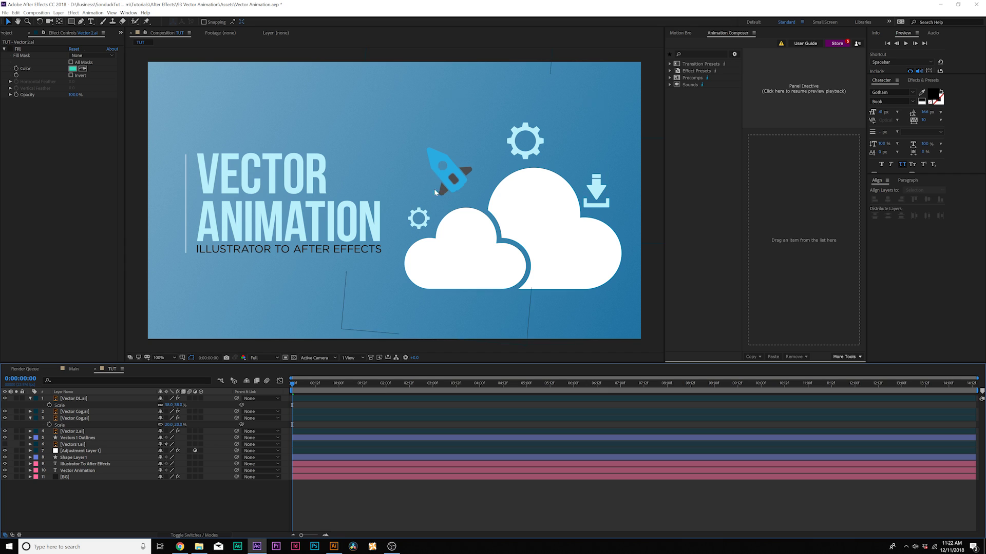
Step: Reload the updated footage and twirl open Contents > Group 1 > Transform in Vectors 1 Outlines
key("u")
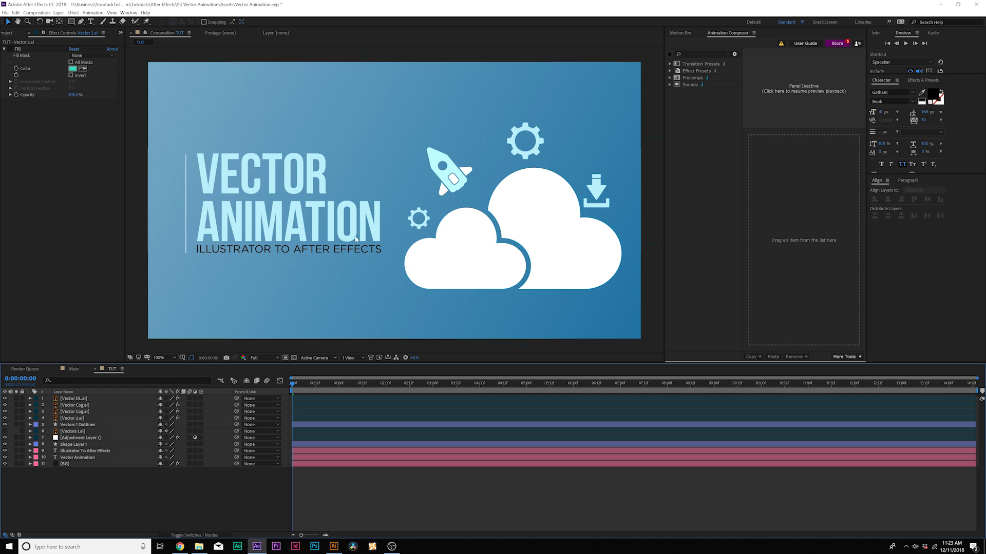
left_click(72, 431)
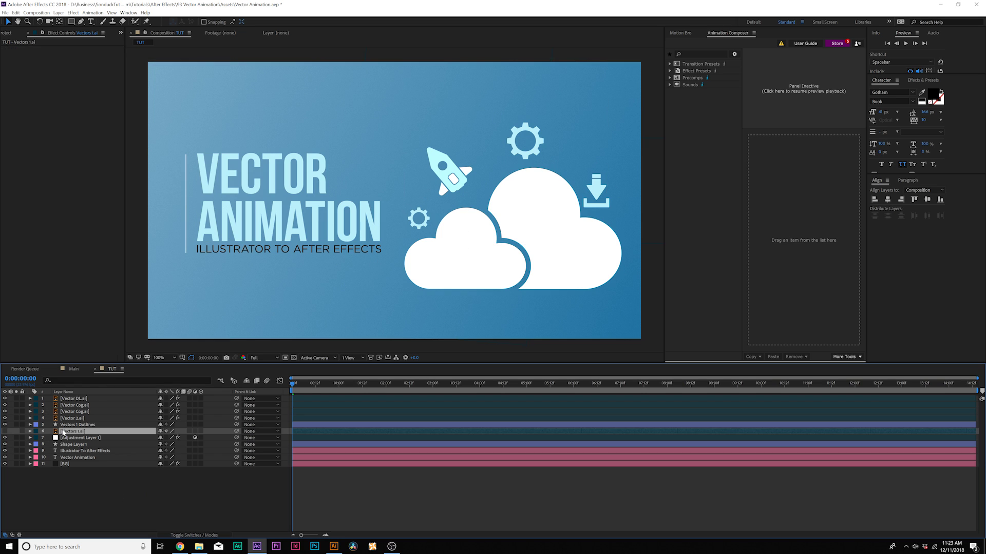
left_click(71, 425)
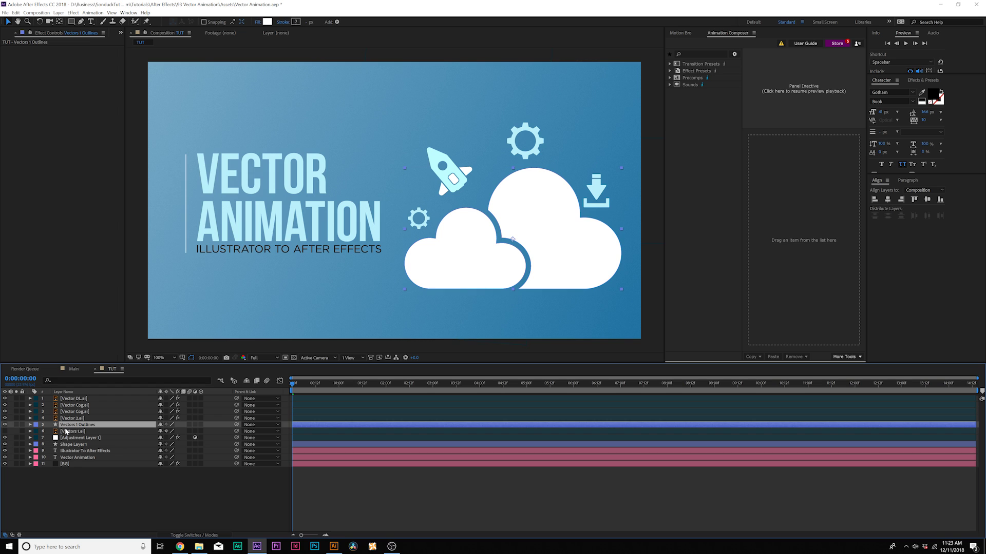
left_click(30, 425)
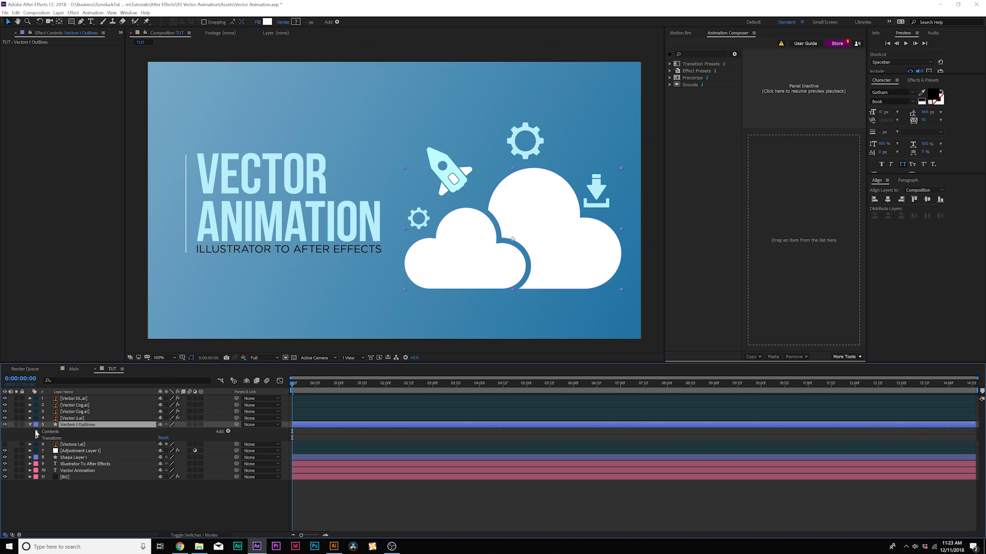
left_click(36, 432)
left_click(44, 438)
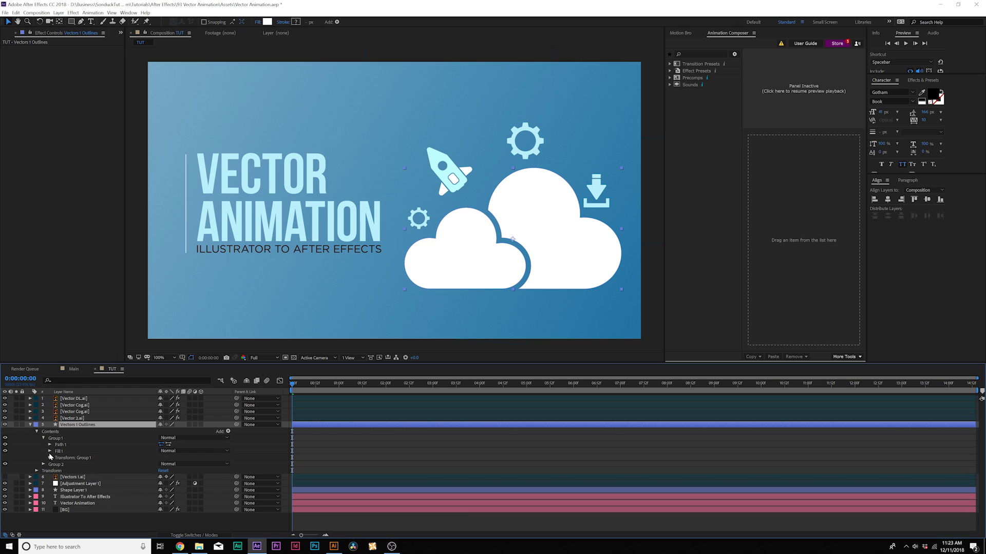
left_click(49, 458)
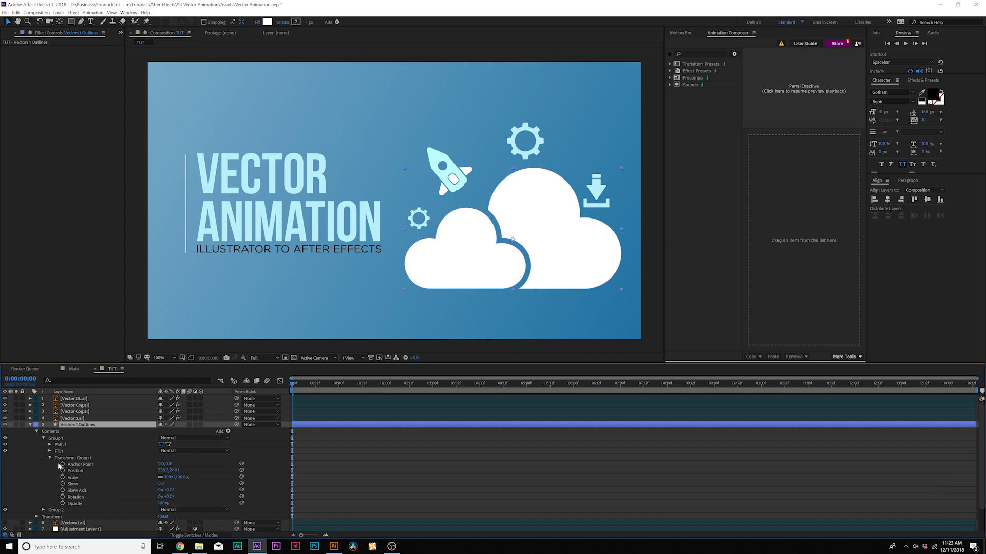
scroll(57, 451, "down", 2)
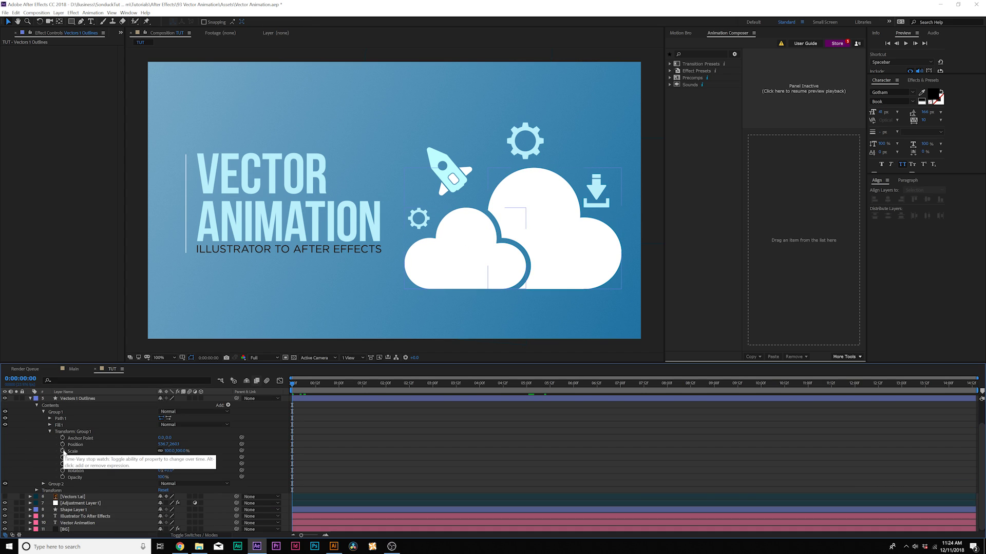
Step: Keyframe the small cloud's Group 1 Scale from 0% up to full size
left_click(62, 451)
left_click_drag(292, 451, 370, 451)
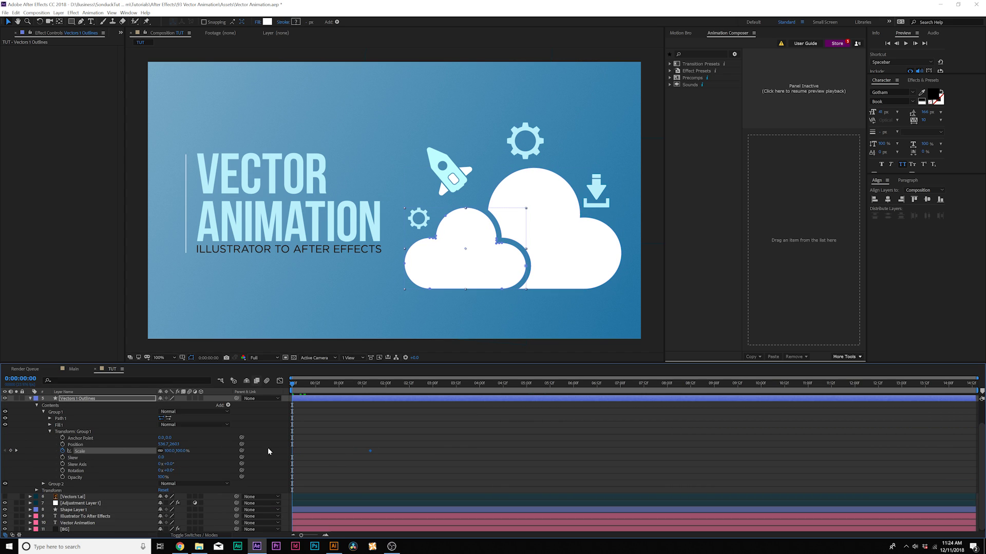
left_click(168, 452)
type("0")
key("Return")
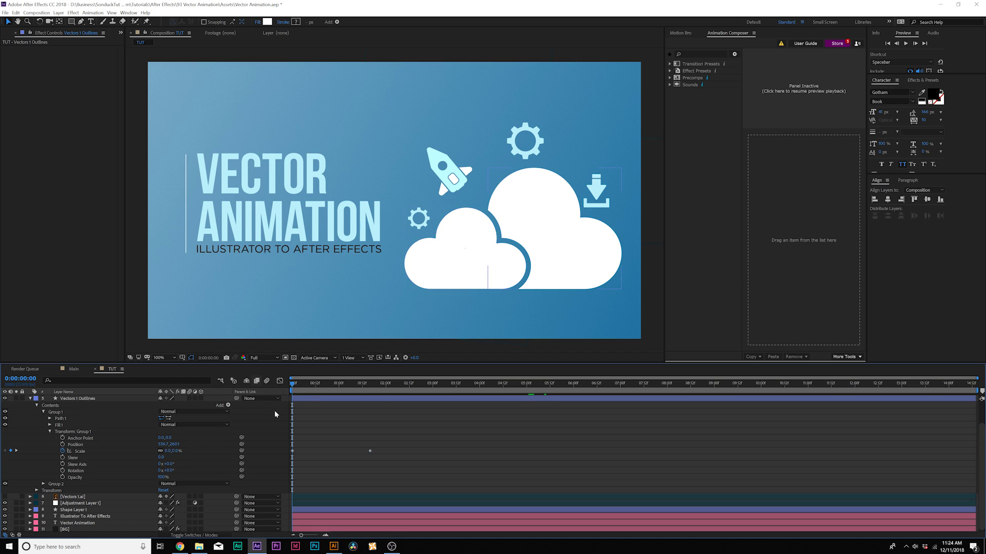
left_click_drag(294, 384, 371, 389)
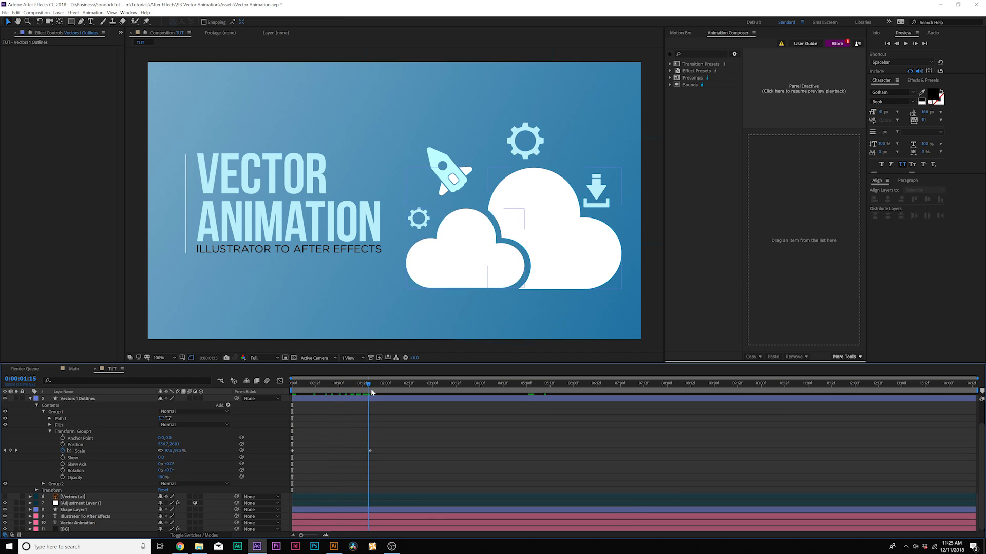
left_click_drag(389, 426, 340, 467)
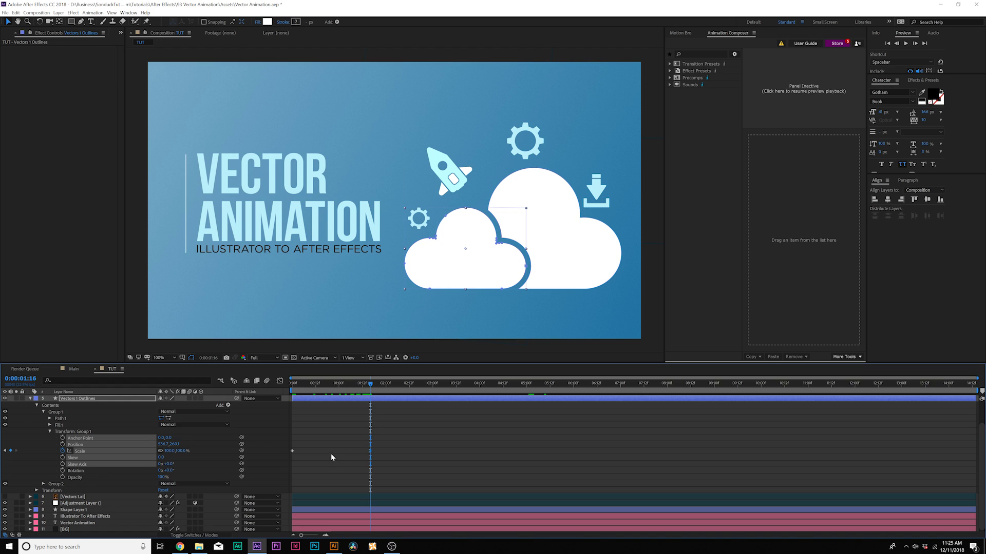
left_click(50, 432)
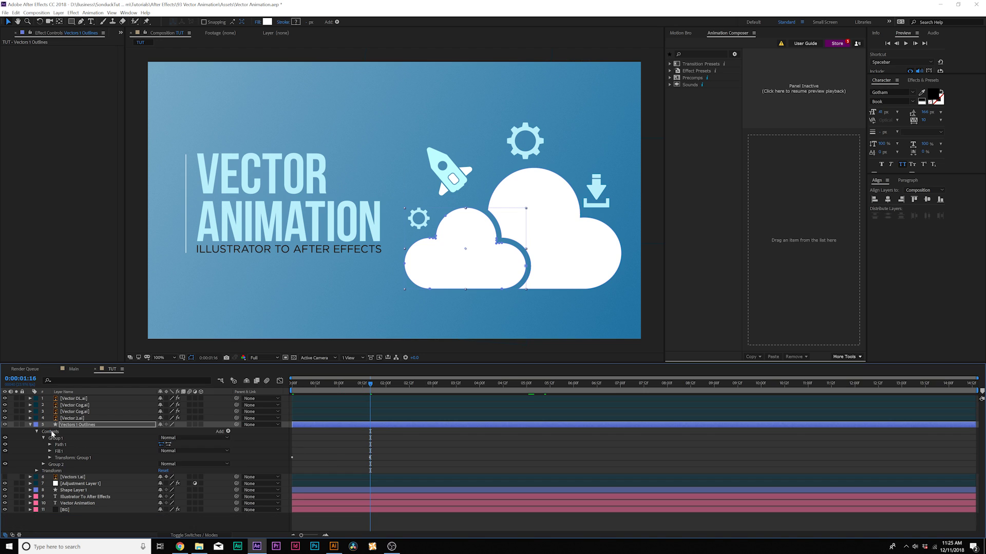
Step: Keyframe the large cloud's Group 2 Scale from 0%, starting at frame 7
left_click(43, 465)
scroll(140, 435, "down", 2)
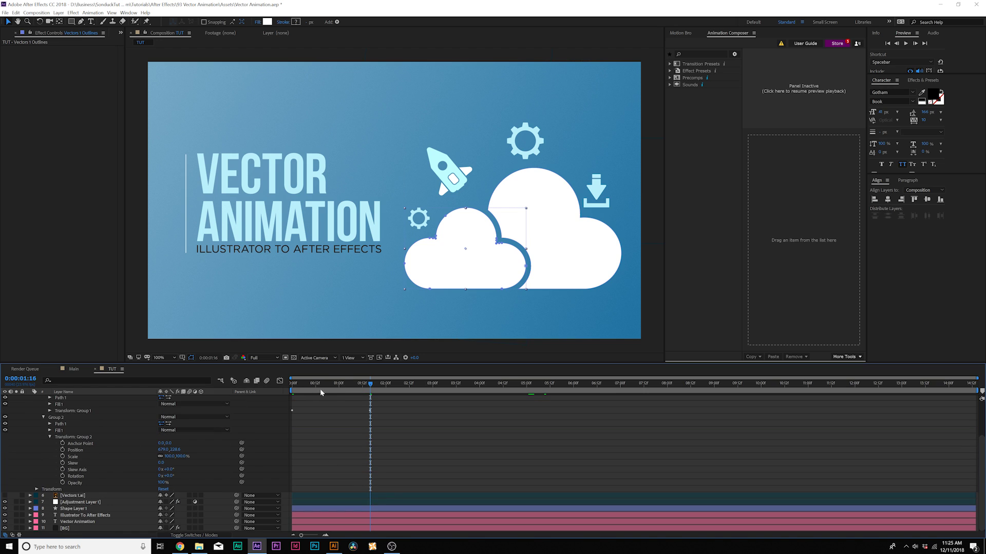
left_click(307, 385)
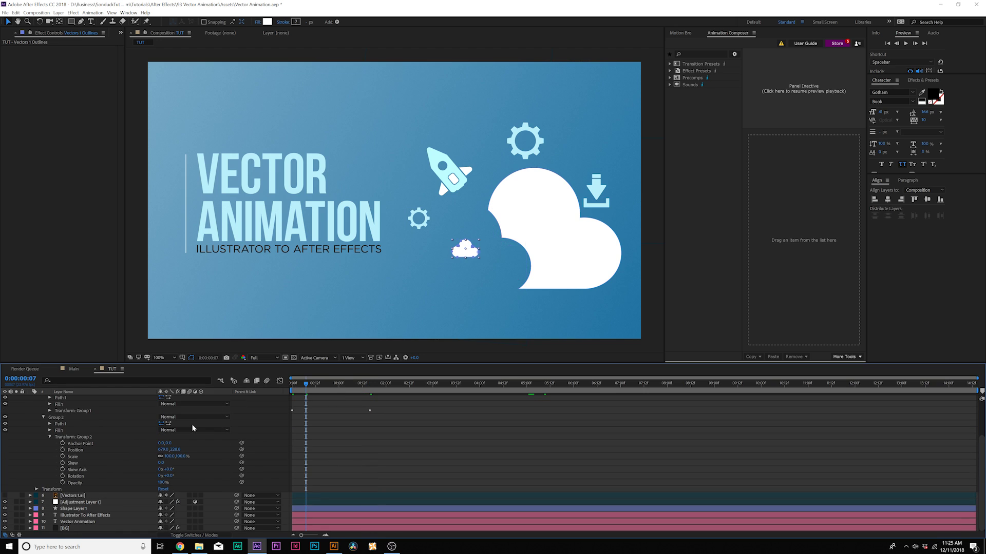
left_click(62, 455)
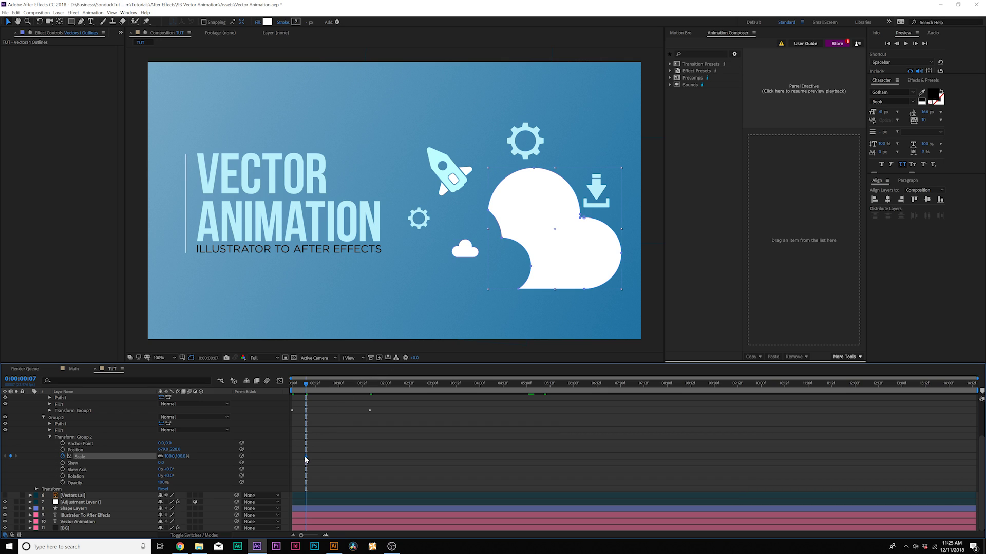
left_click_drag(382, 457, 393, 457)
left_click(172, 456)
type("0")
key("Return")
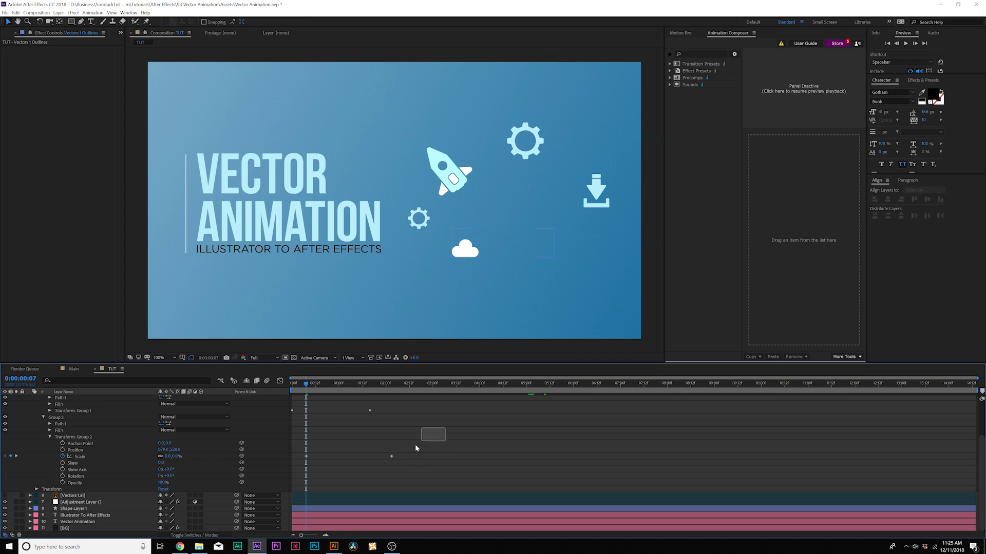
Step: Apply Easy Ease to the scale keyframes and preview the clouds growing in
key("F9")
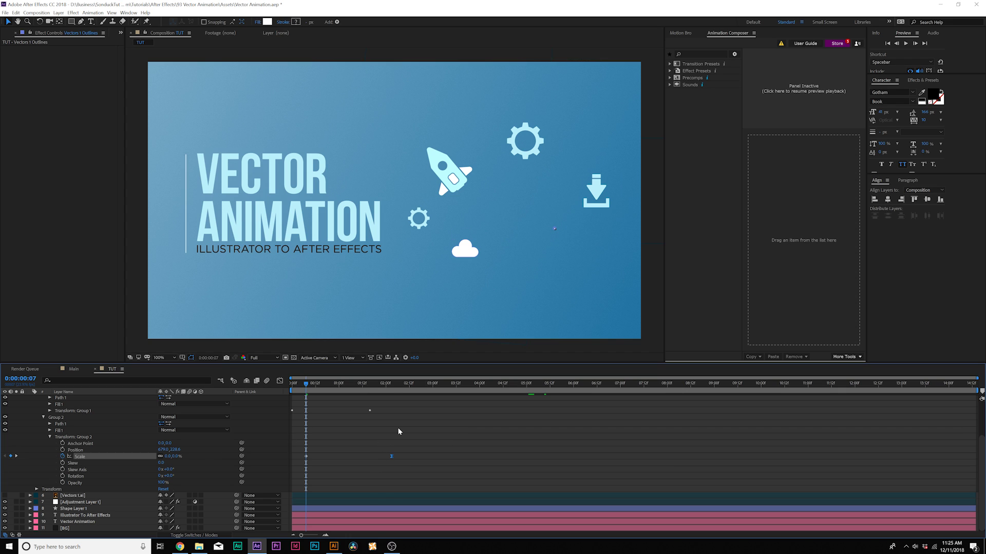
key("u")
left_click(419, 439)
key("u")
mouse_move(304, 385)
left_mouse_down()
mouse_move(395, 393)
mouse_move(319, 398)
mouse_move(418, 398)
mouse_move(292, 396)
left_mouse_up()
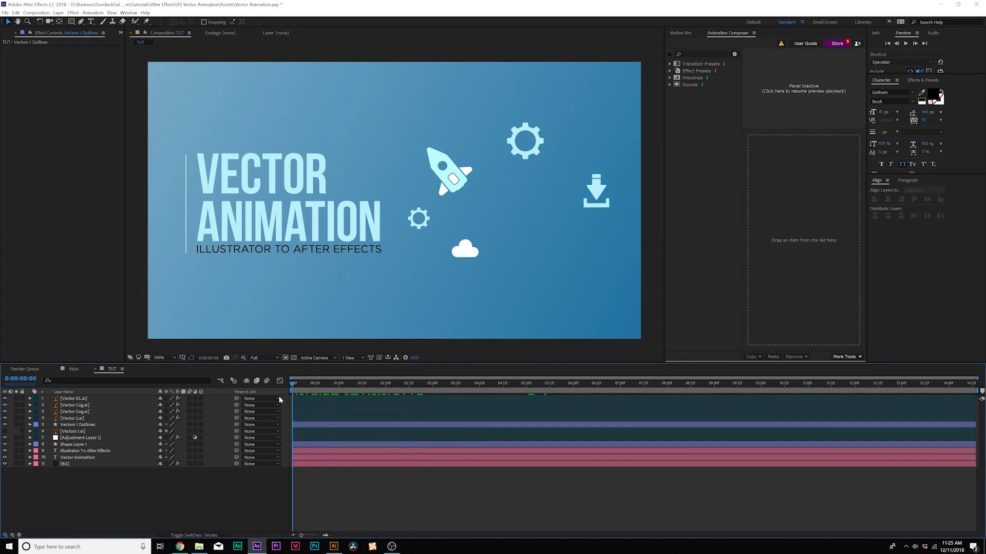
Step: Move the Vector 2.ai rocket layer beneath the cloud layer
left_click(552, 226)
left_click(358, 384)
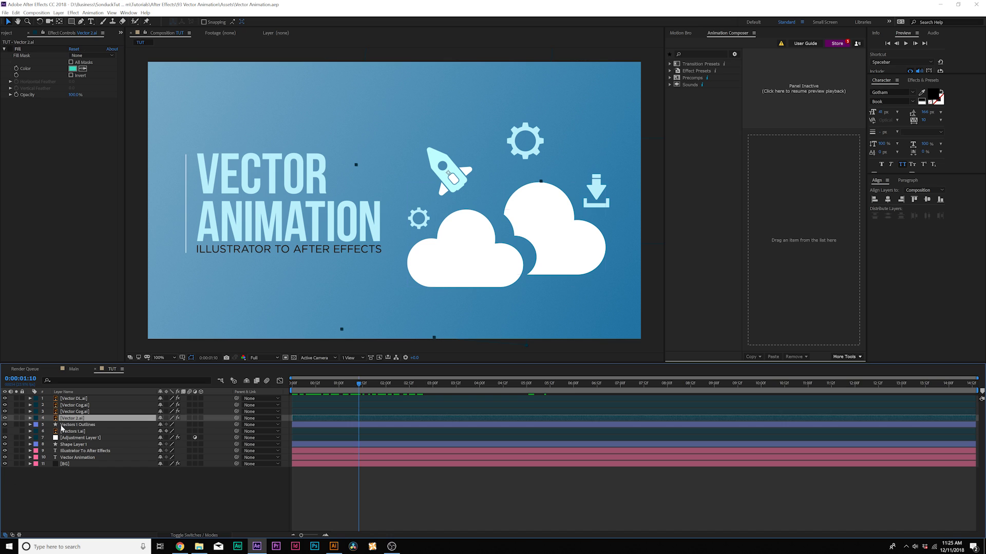
left_click_drag(72, 418, 68, 432)
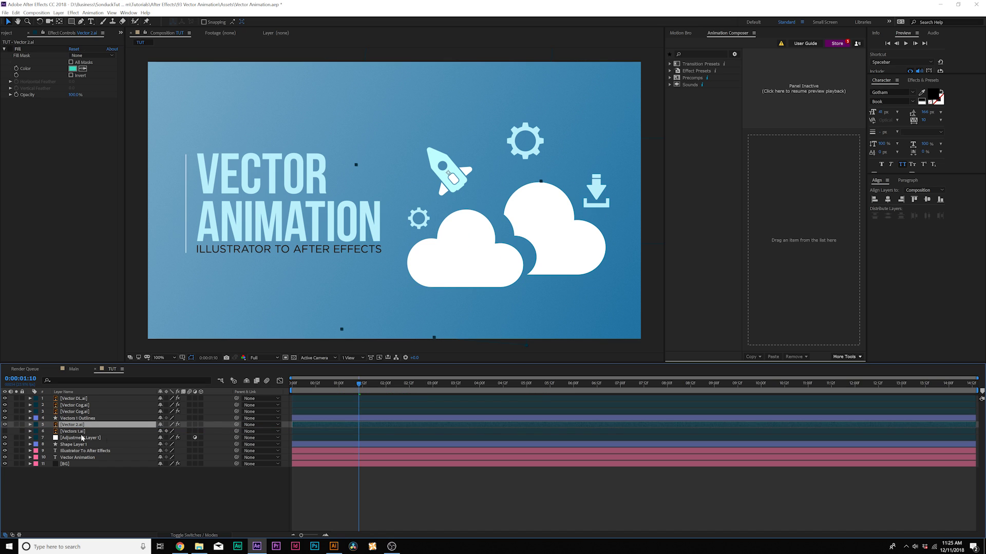
left_click_drag(371, 392, 386, 390)
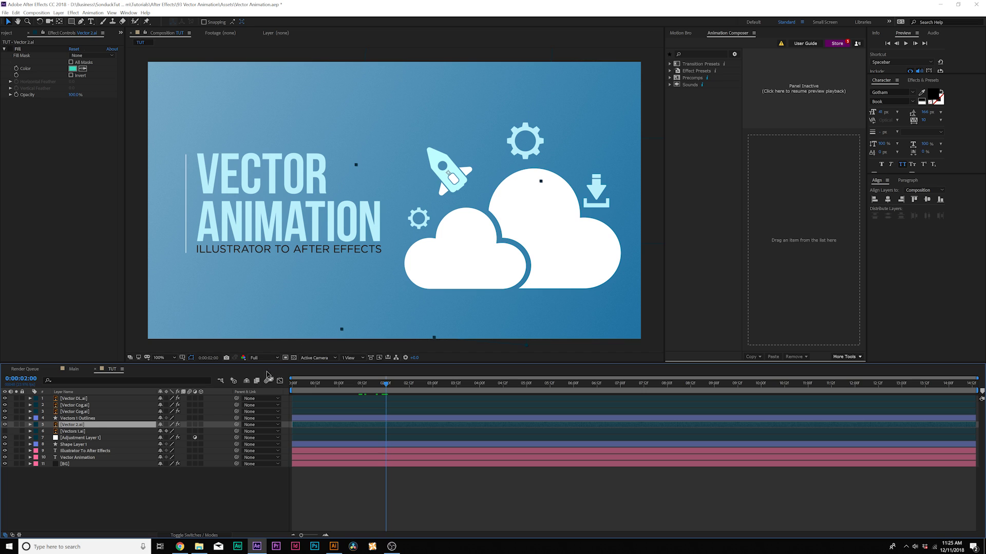
Step: Keyframe the rocket's Position so it starts hidden inside the cloud and flies out
key("p")
left_click(50, 431)
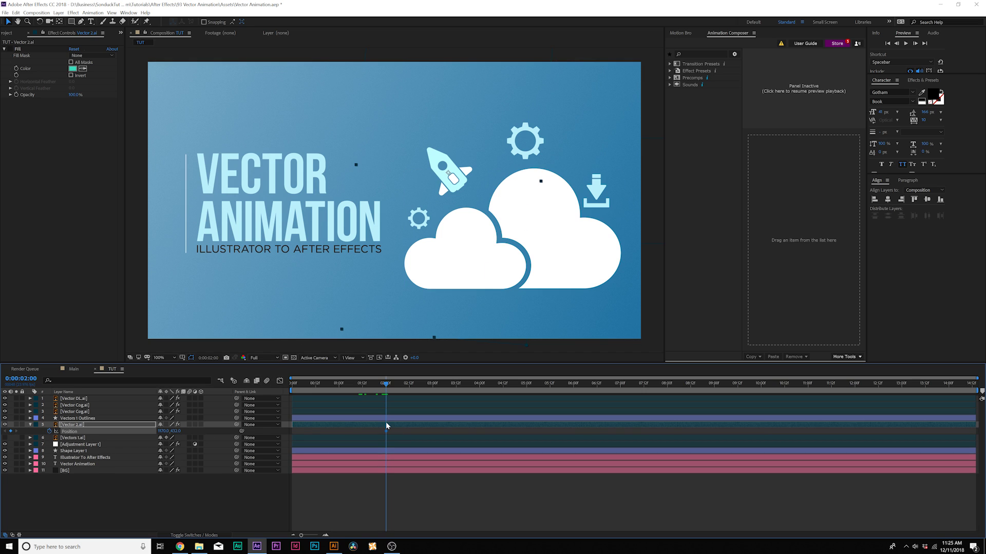
left_click_drag(386, 432, 396, 432)
left_click_drag(451, 176, 472, 266)
mouse_move(384, 385)
left_mouse_down()
mouse_move(436, 386)
mouse_move(386, 392)
left_mouse_up()
left_click_drag(470, 263, 530, 226)
Step: Trim the rocket layer's in-point to 0:00:02:00 and preview the flight
key("k")
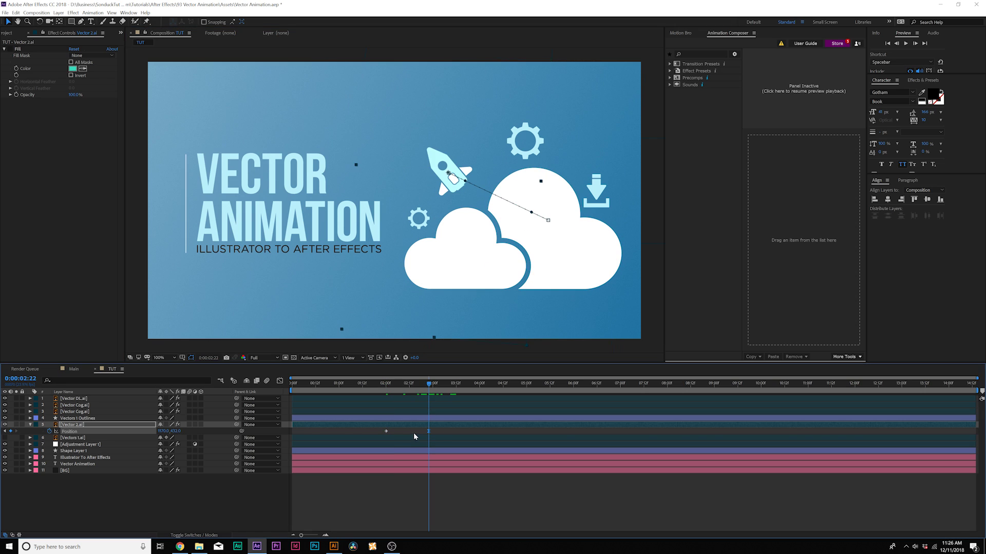
left_click_drag(391, 383, 383, 384)
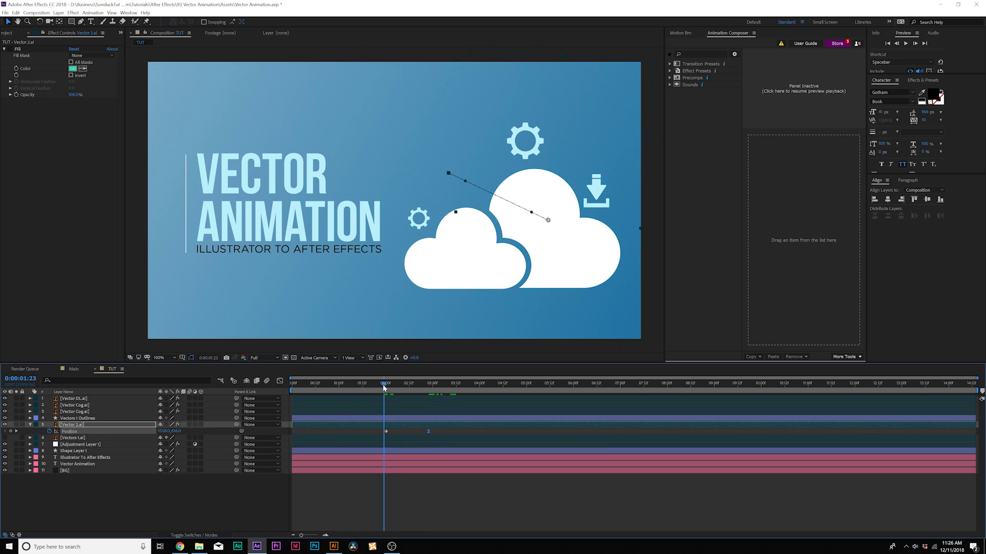
key("k")
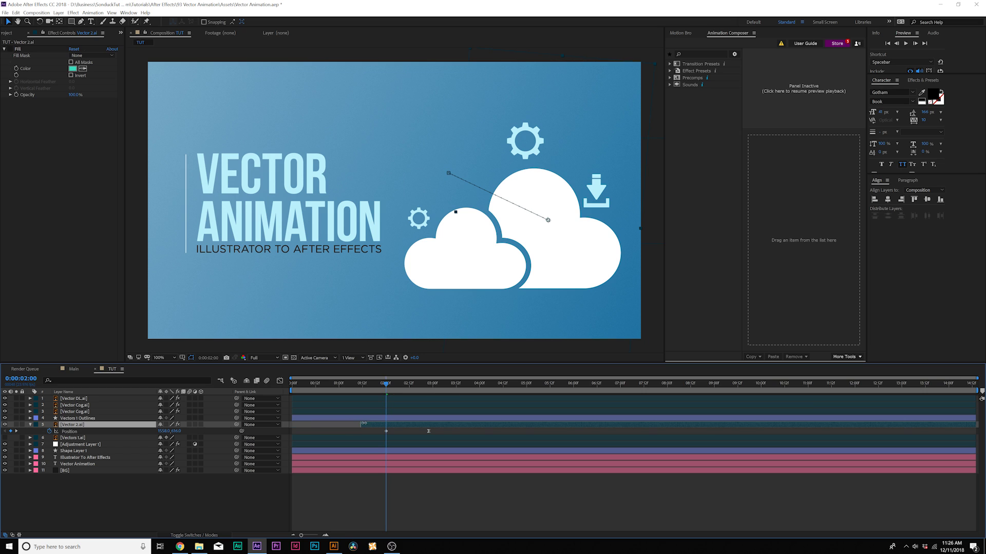
left_click_drag(362, 424, 386, 425)
left_click_drag(371, 386, 448, 391)
Step: End the work area at 3 seconds and widen the Animation Composer panel
key("n")
left_click(127, 433)
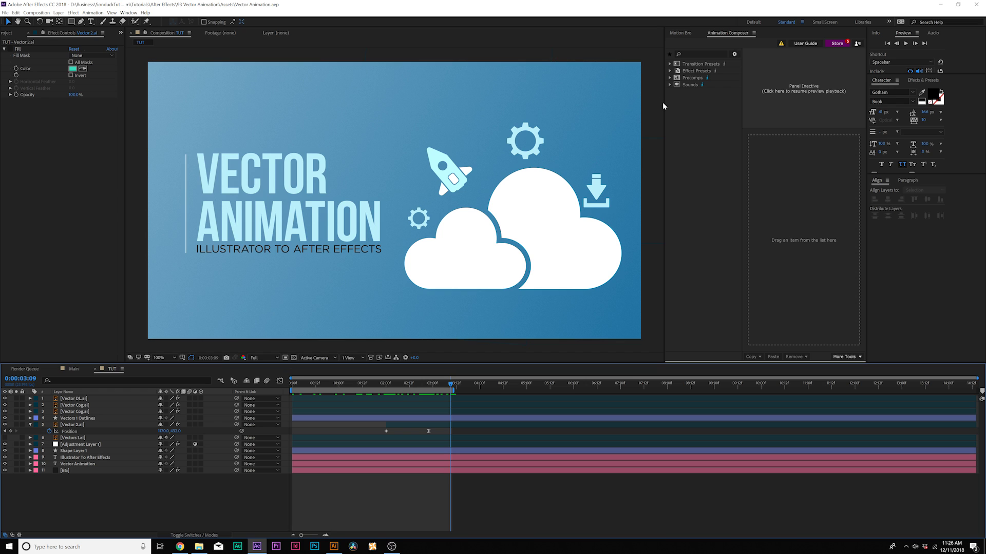
left_click_drag(665, 103, 651, 103)
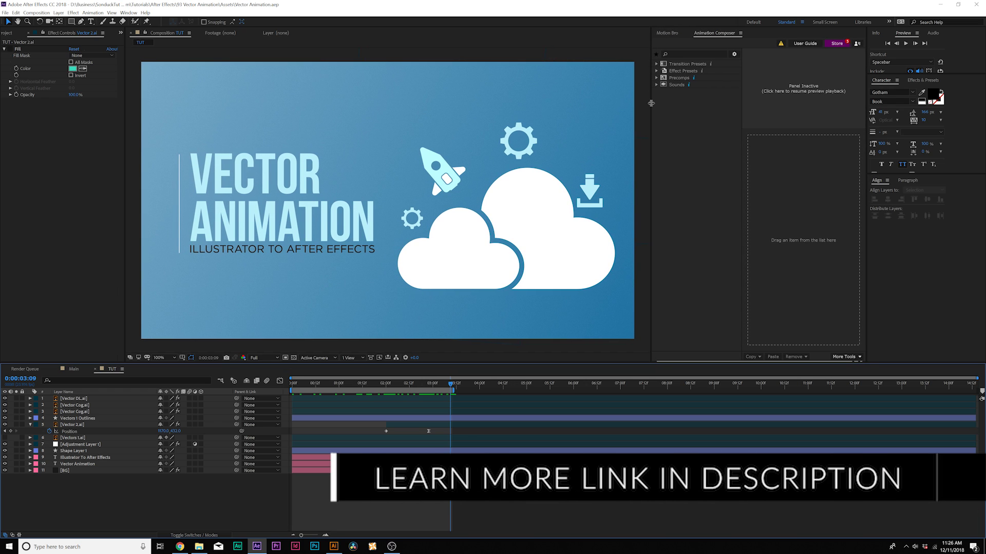
Step: Apply the Ease Rotate & Scale 3 preset to the first Vector Cog.ai layer
left_click(657, 64)
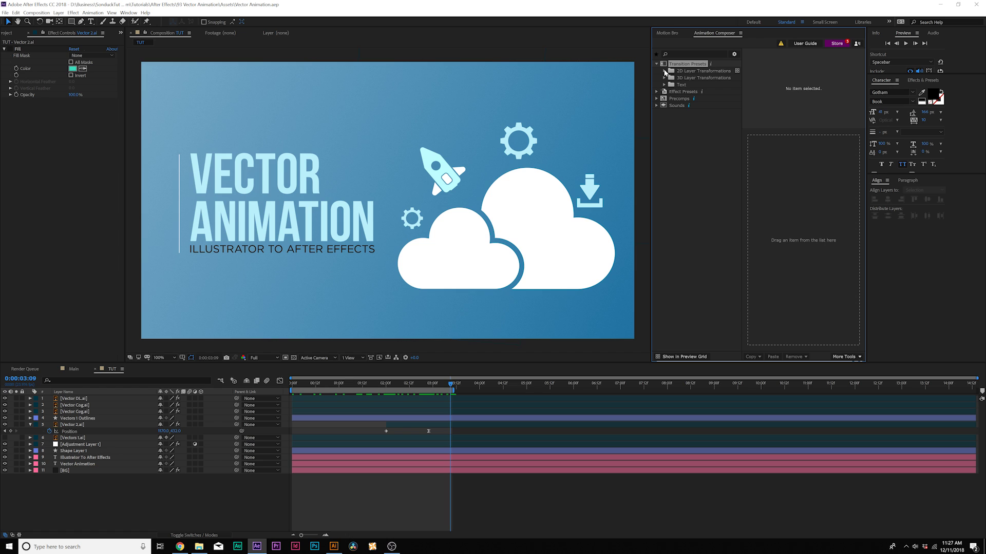
left_click(664, 71)
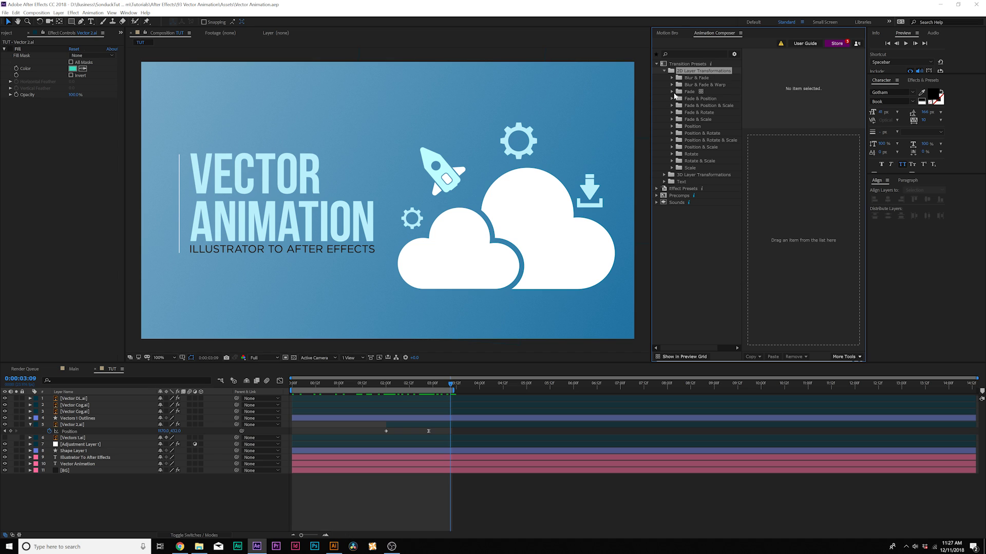
left_click(672, 133)
left_click(703, 141)
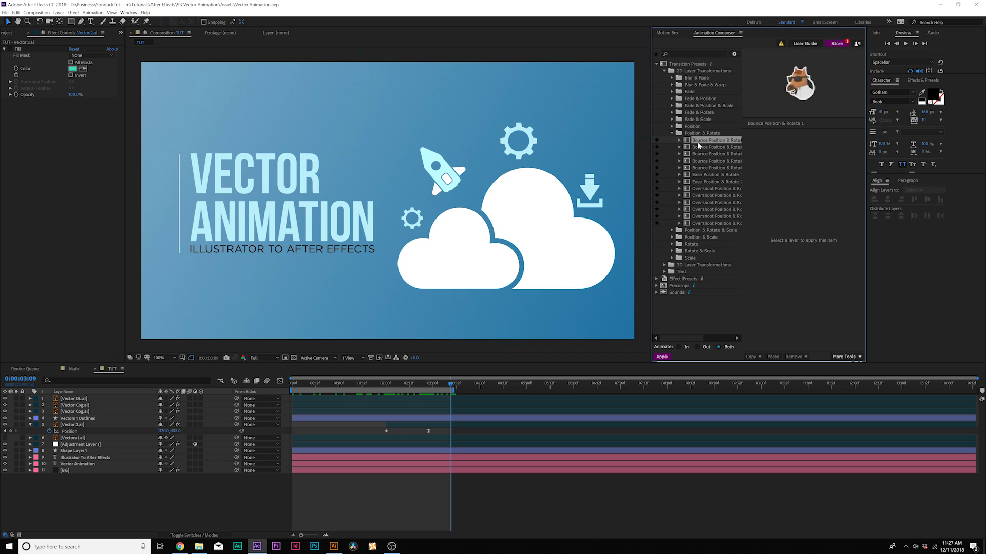
left_click(672, 132)
left_click(673, 161)
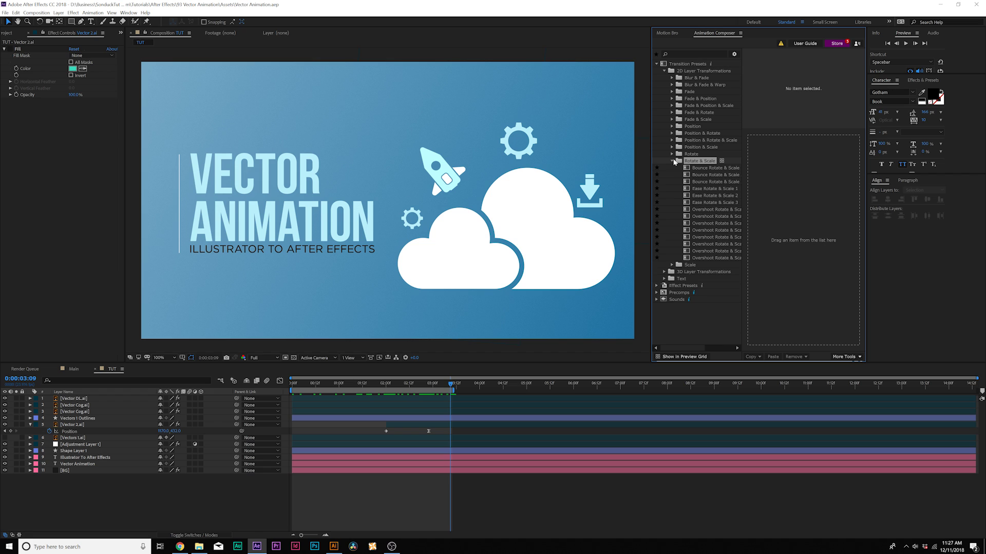
left_click(709, 204)
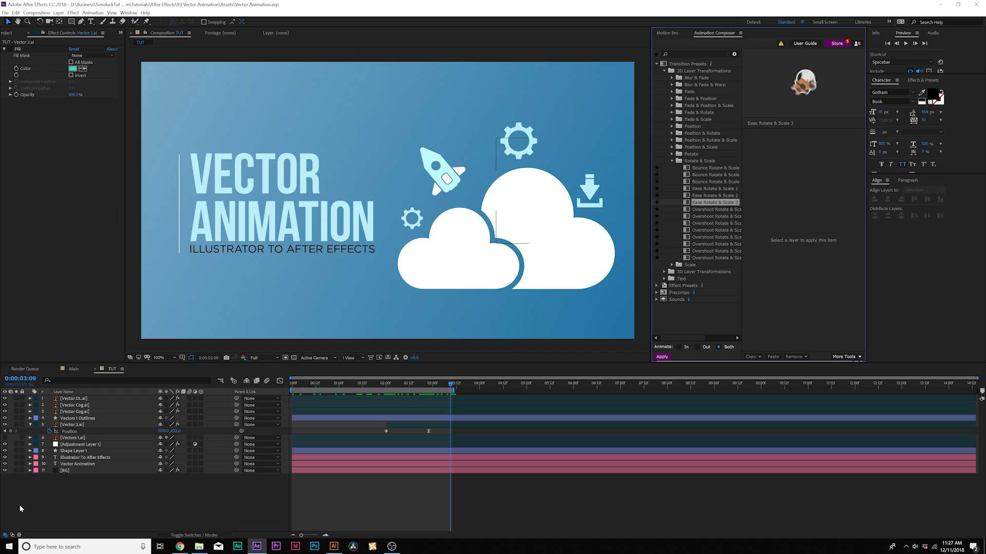
left_click(77, 412)
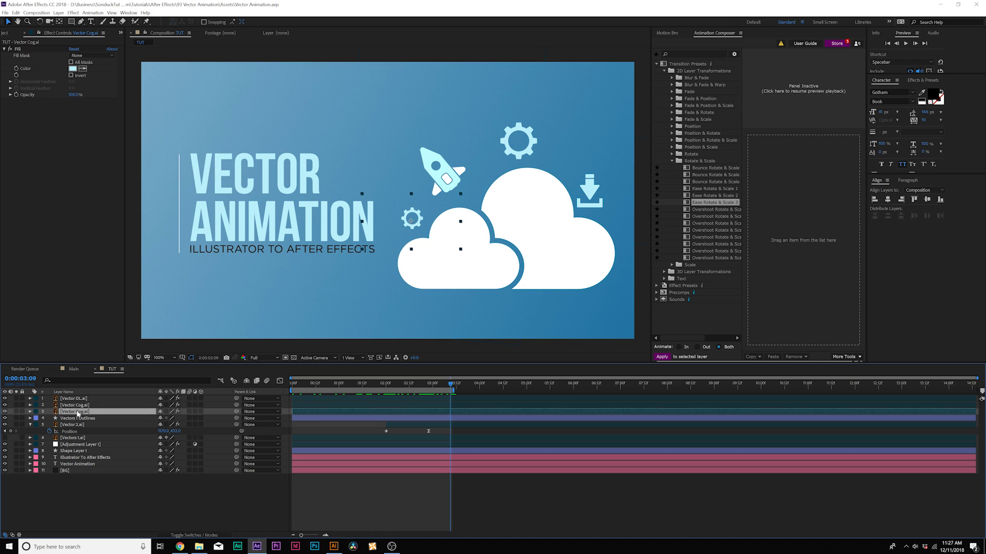
mouse_move(725, 203)
left_mouse_down()
mouse_move(765, 239)
mouse_move(785, 242)
left_mouse_up()
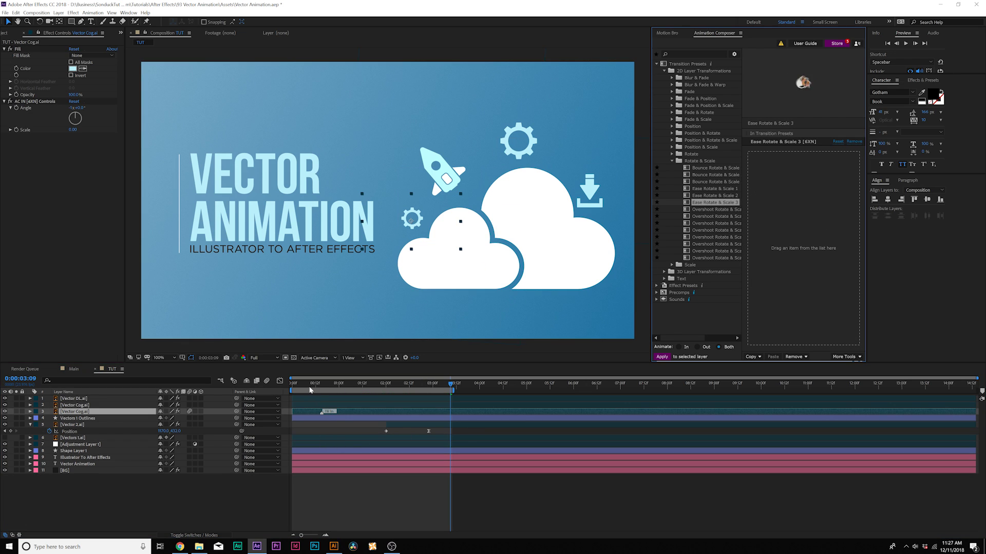
key("space")
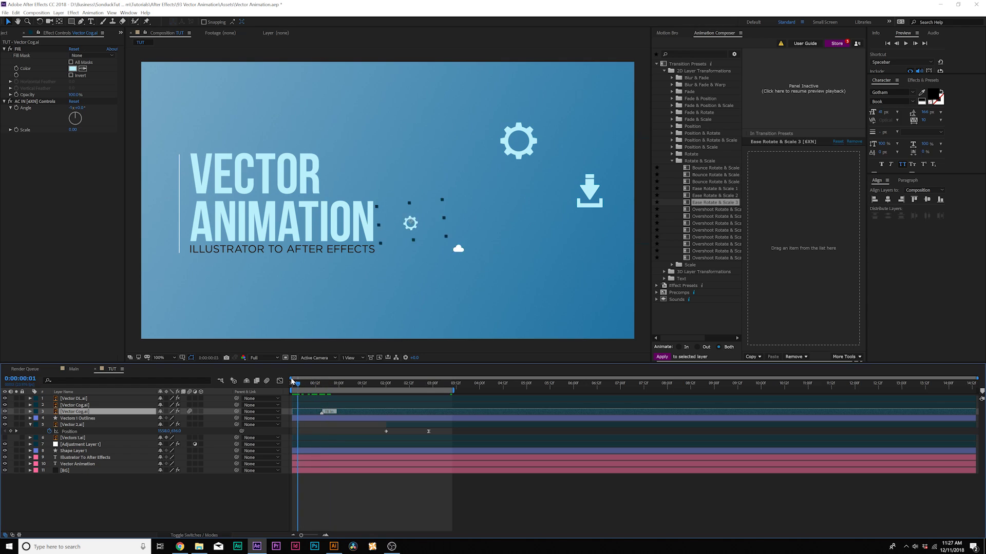
Step: Apply the Overshoot Rotate & Scale 4 preset to the second cog layer
left_click(82, 405)
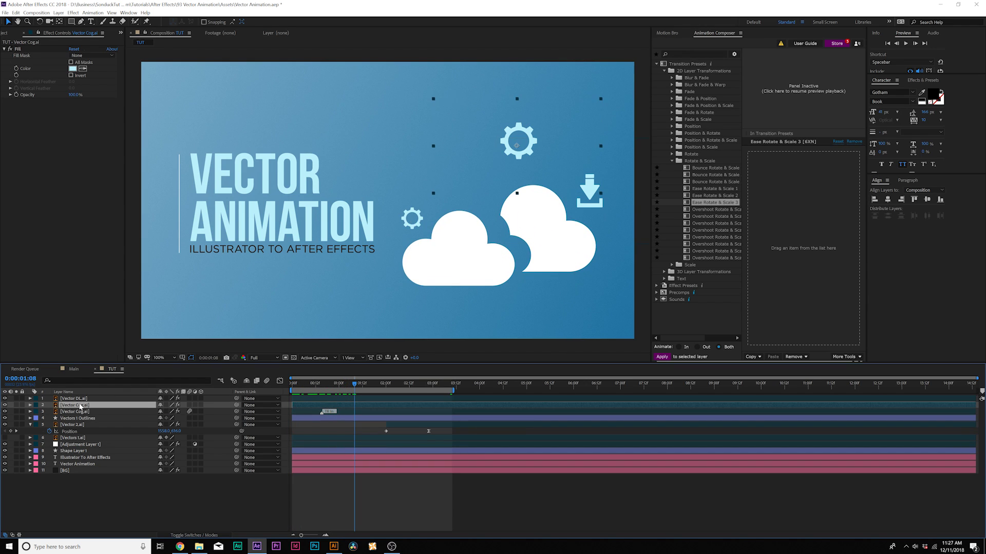
left_click_drag(726, 230, 770, 235)
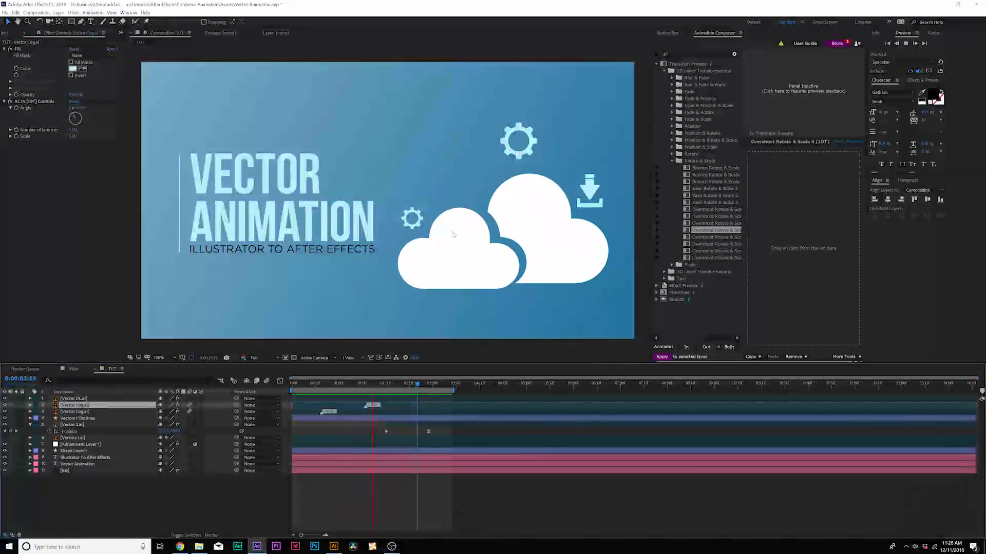
key("space")
Step: Shift both cog layers later in the timeline so their animations start later
left_click(350, 411, "shift")
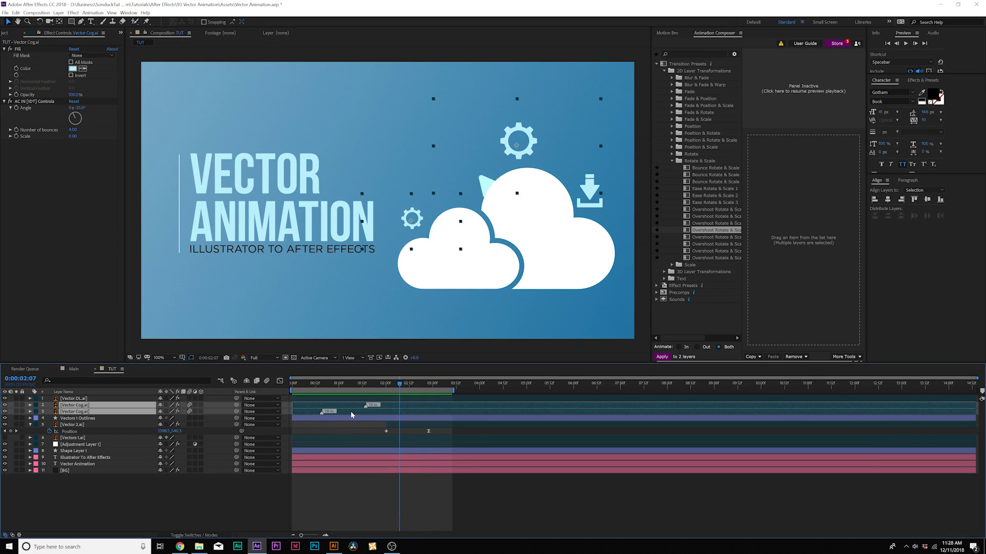
left_click_drag(350, 411, 386, 418)
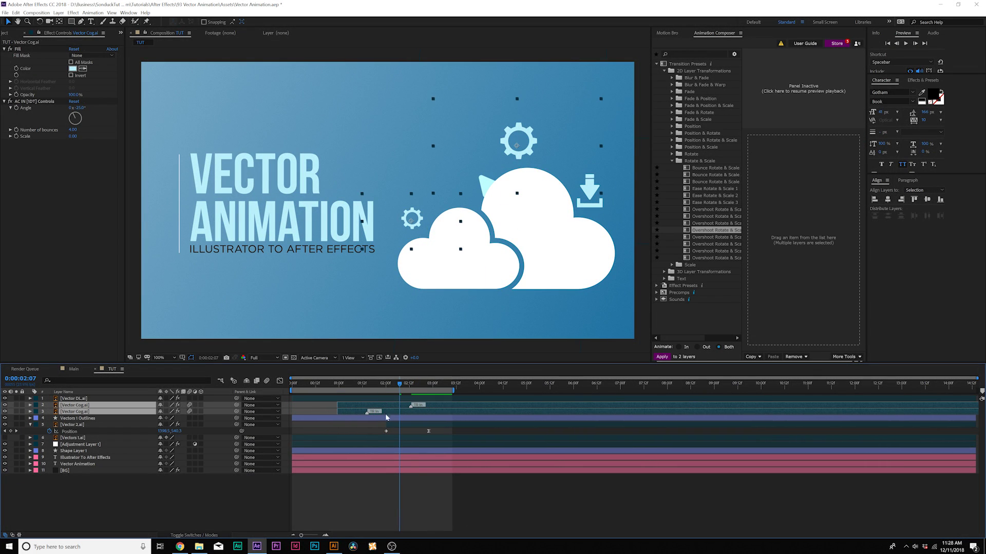
left_click(215, 501)
left_click(414, 398)
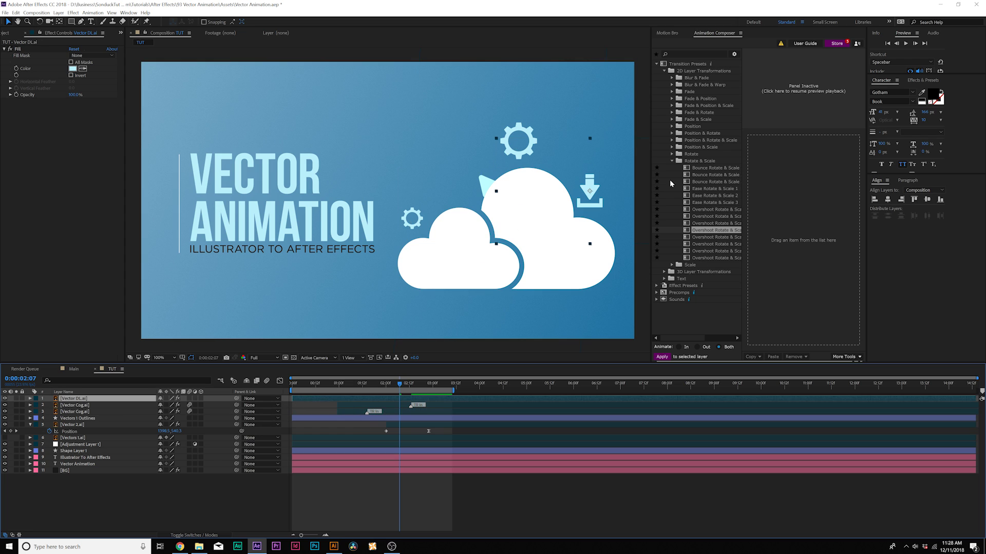
Step: Apply the Ease In Position 2 from-top preset to the Vector DL.ai layer
left_click(692, 126)
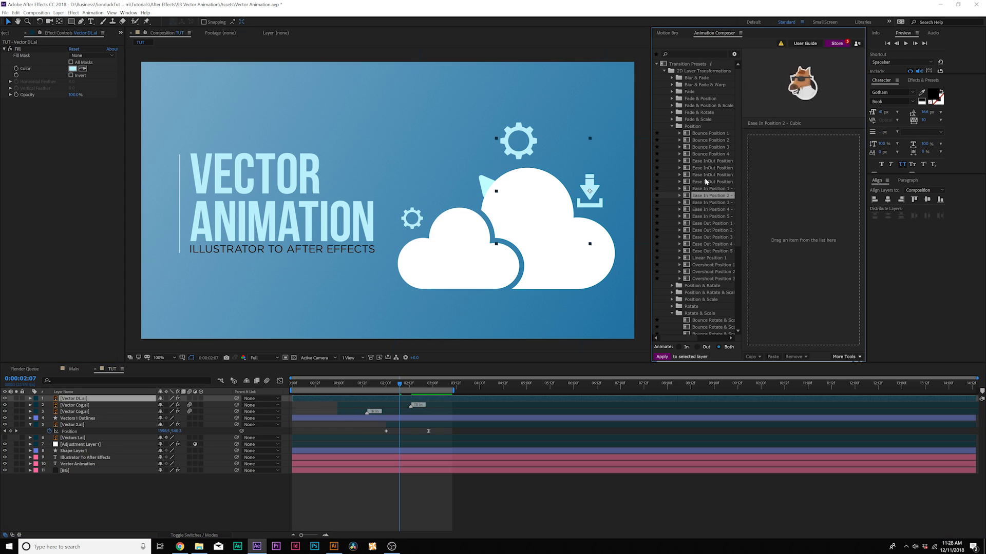
left_click(681, 195)
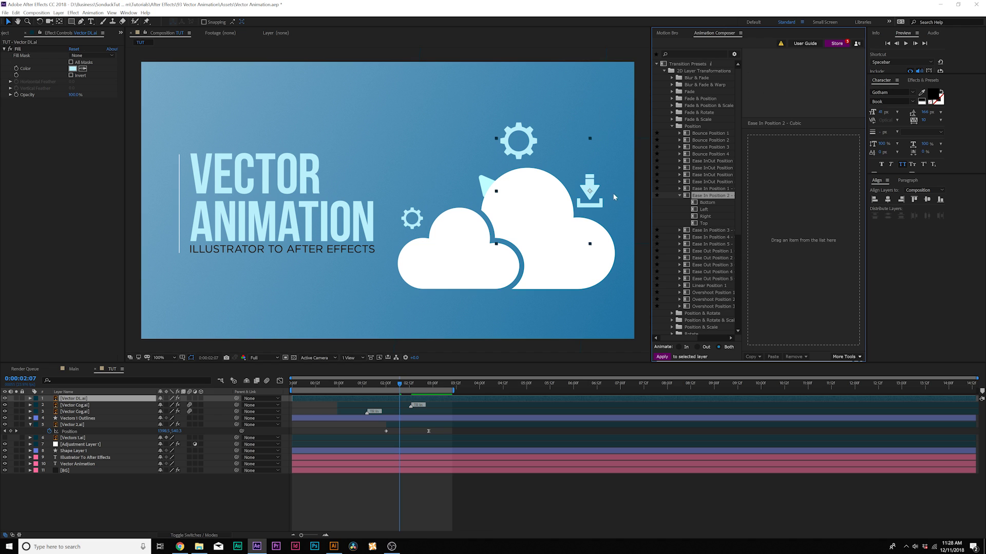
left_click(704, 222)
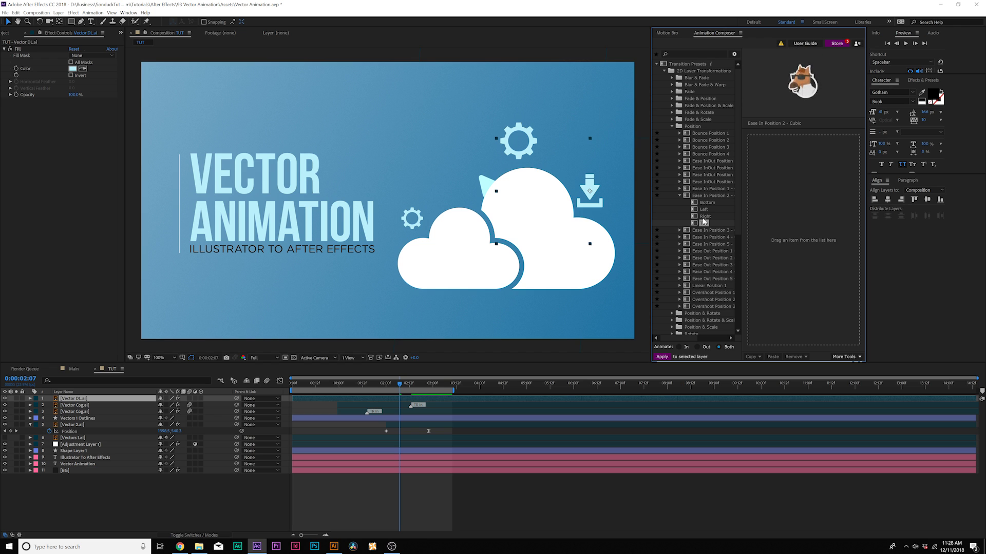
left_click_drag(703, 223, 803, 242)
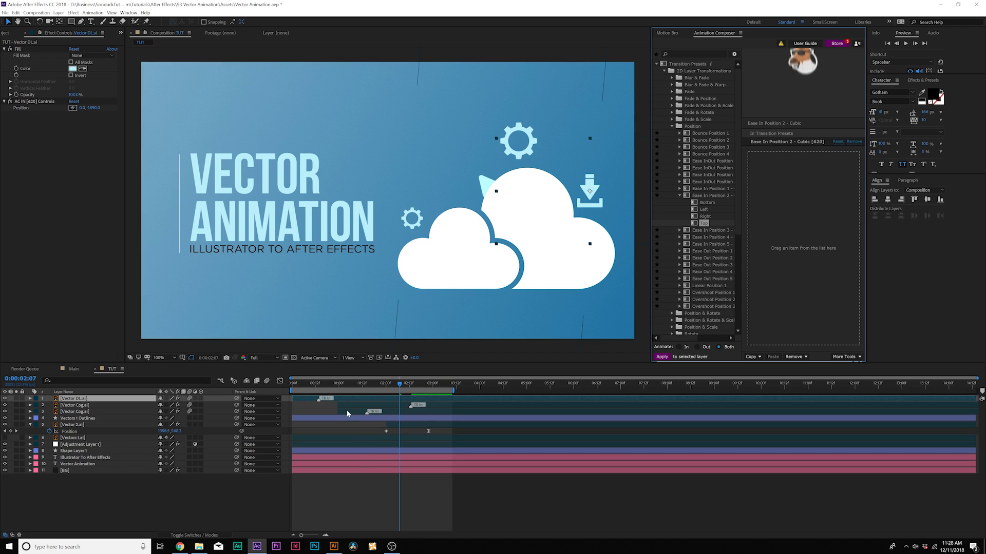
Step: Shift the download icon's layer bar later in the timeline and preview its entrance
key("space")
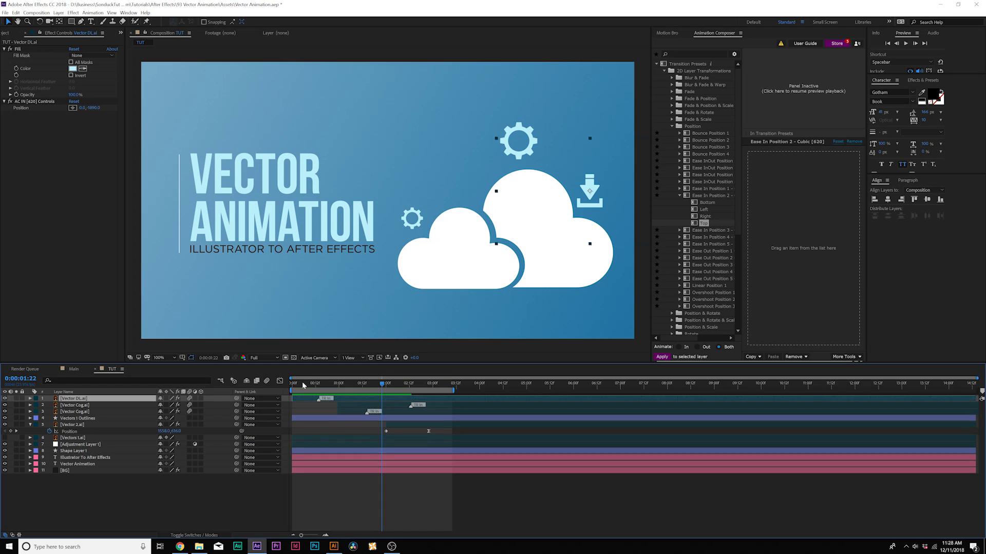
left_click_drag(347, 399, 381, 399)
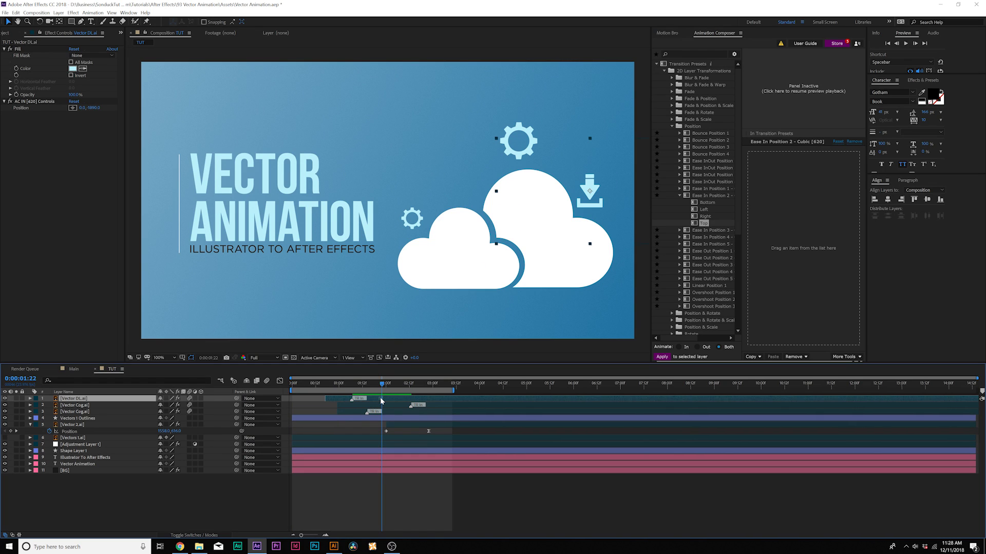
key("space")
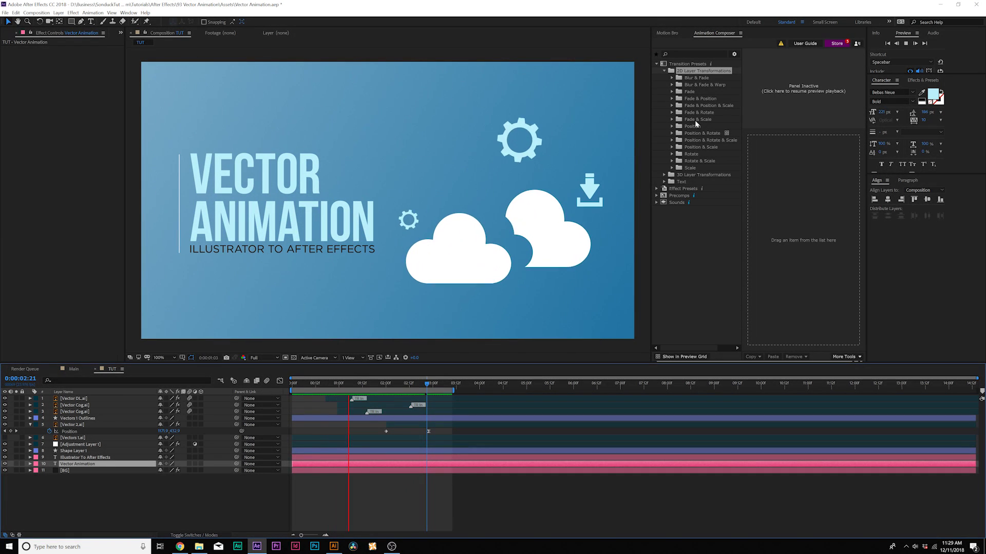
Step: At 0:00:01:15, apply an Animate Characters > Position > Bounce preset to the Illustrator To After Effects subtitle
left_click(665, 70)
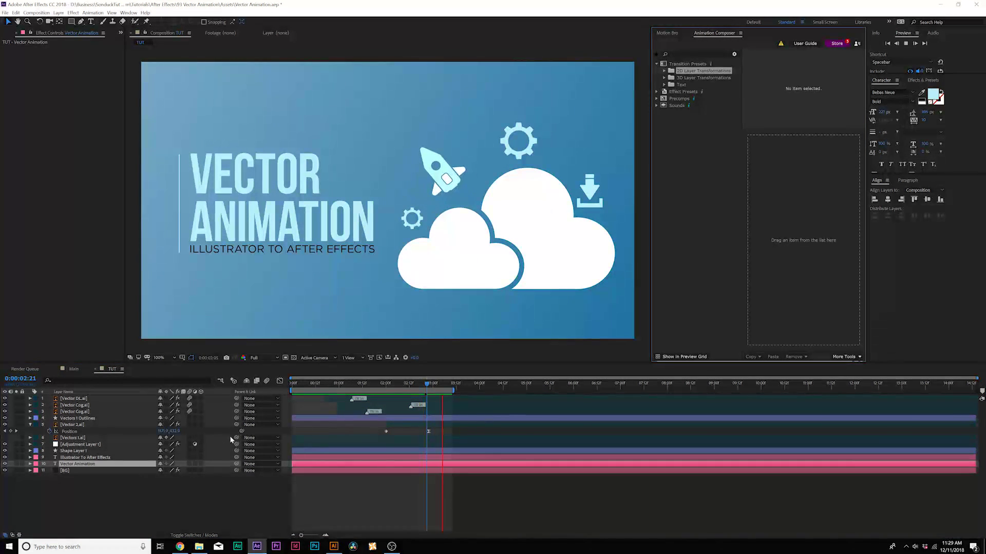
left_click_drag(319, 384, 368, 383)
left_click(664, 85)
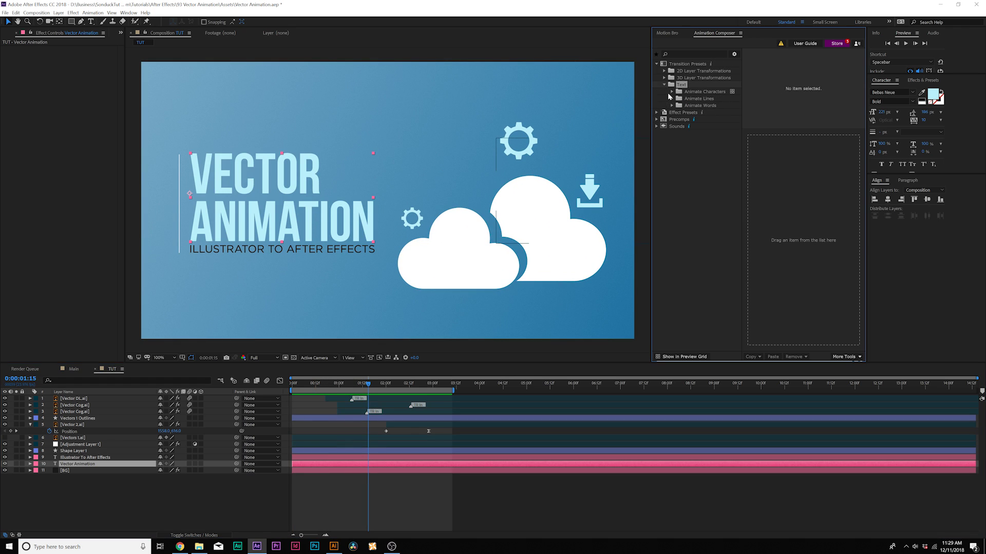
left_click(671, 92)
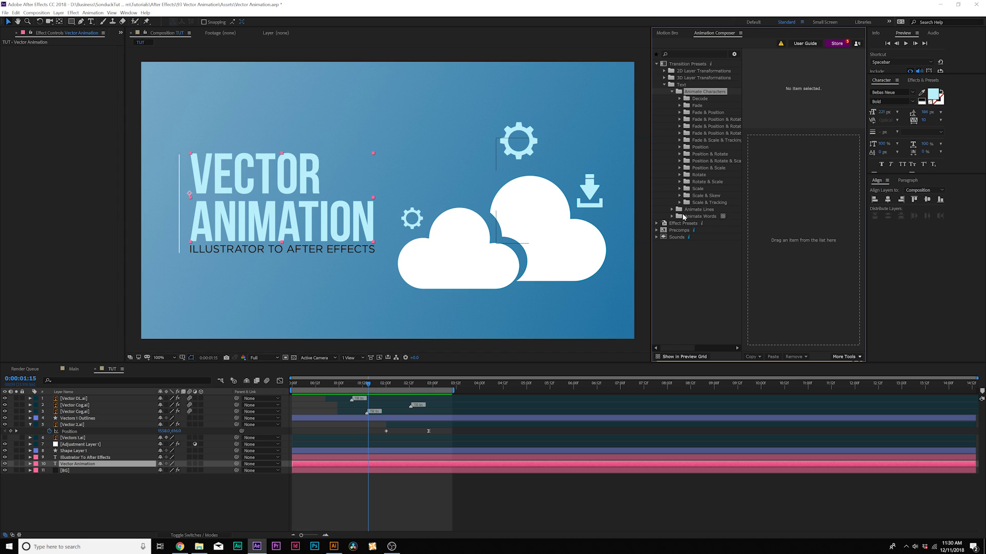
left_click(680, 149)
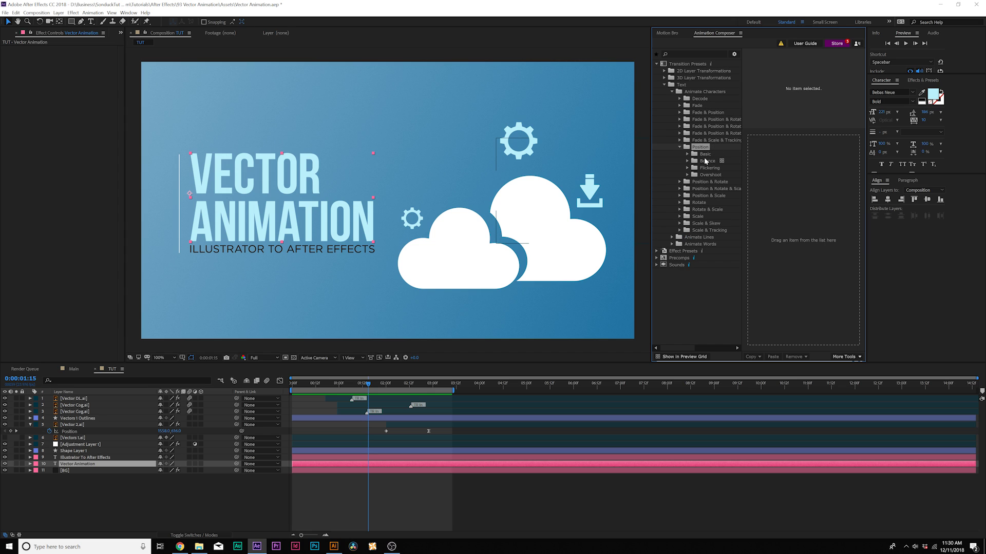
left_click(688, 161)
left_click(711, 170)
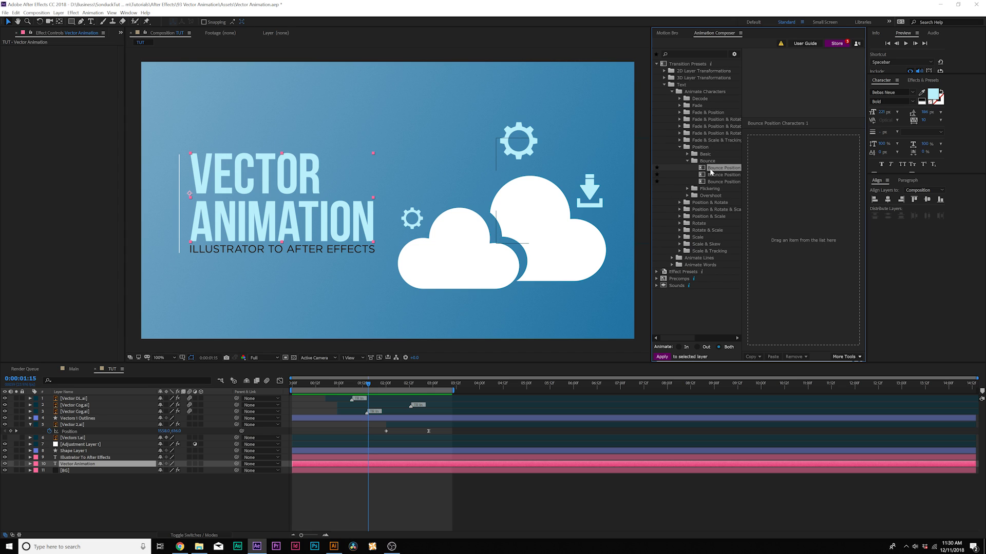
left_click_drag(712, 172, 773, 213)
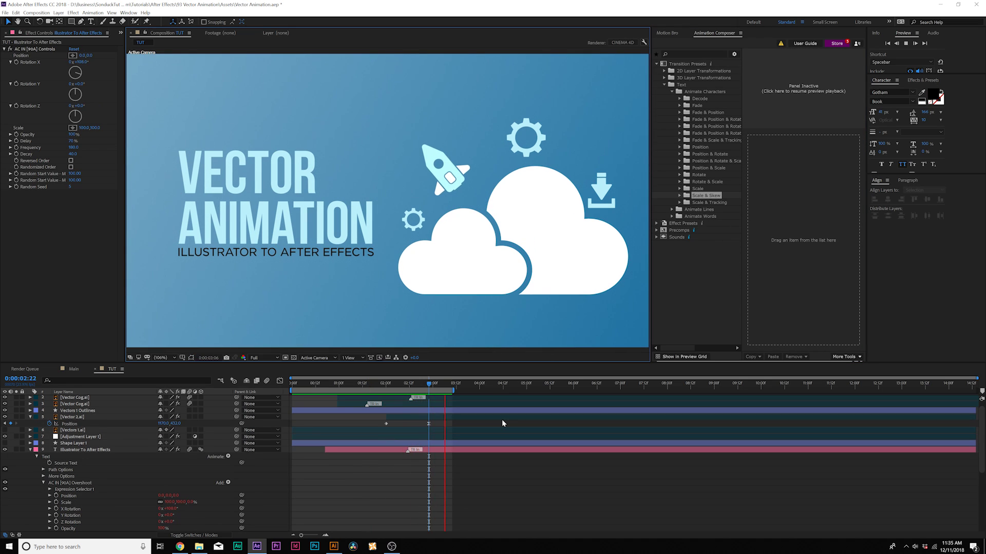